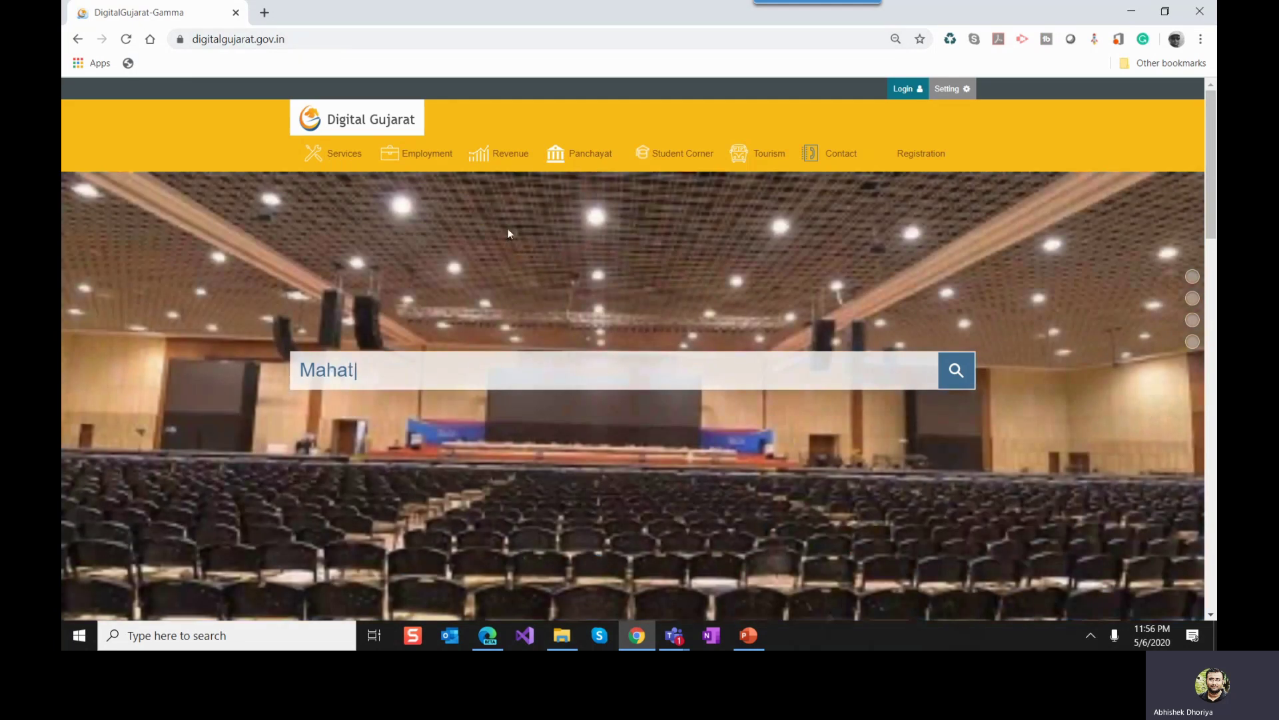
{"action": "key", "text": "ctrl+l"}
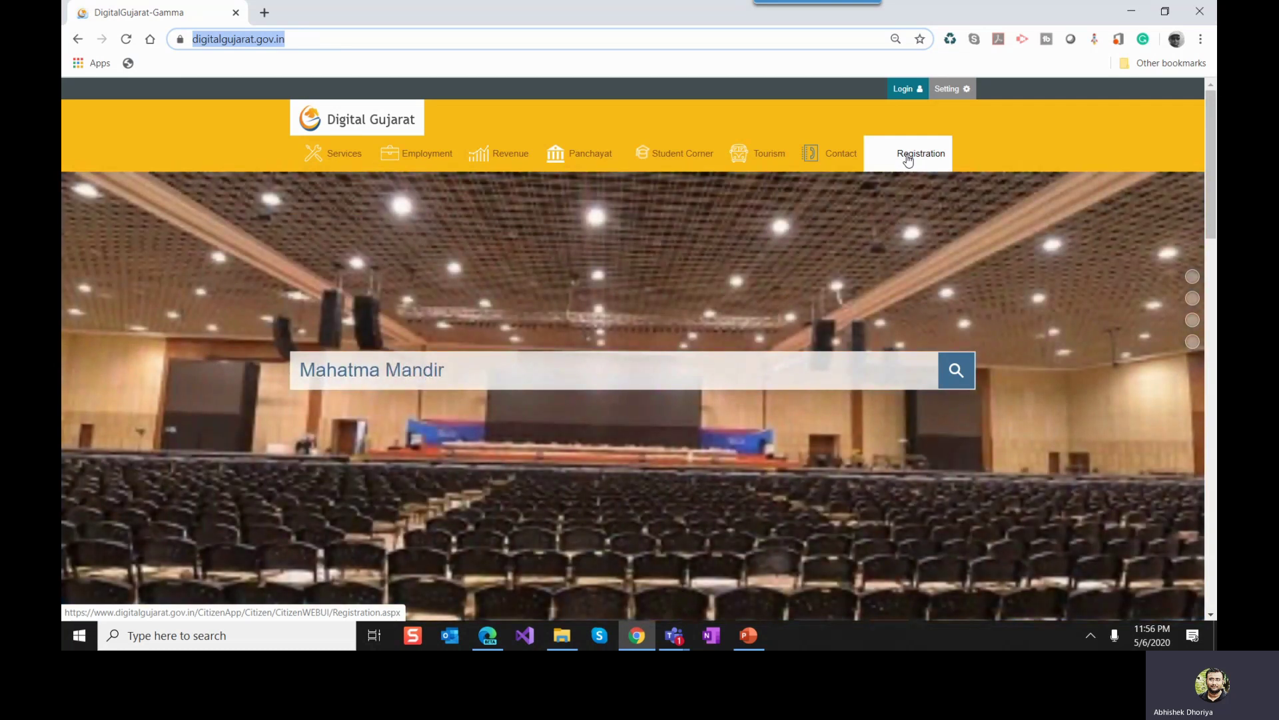
Step: Open the Online Registration form and go over its captcha and save-registration fields
{"action": "left_click", "coordinate": [908, 158]}
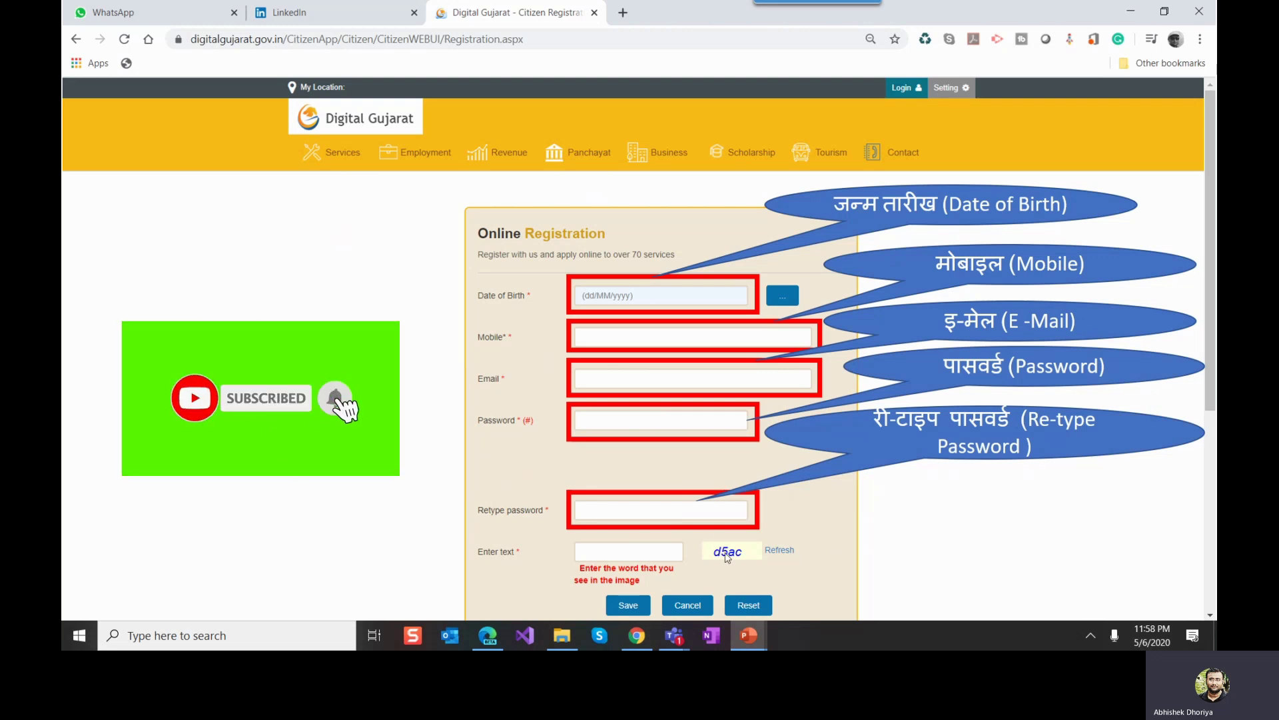
{"action": "left_click", "coordinate": [475, 476]}
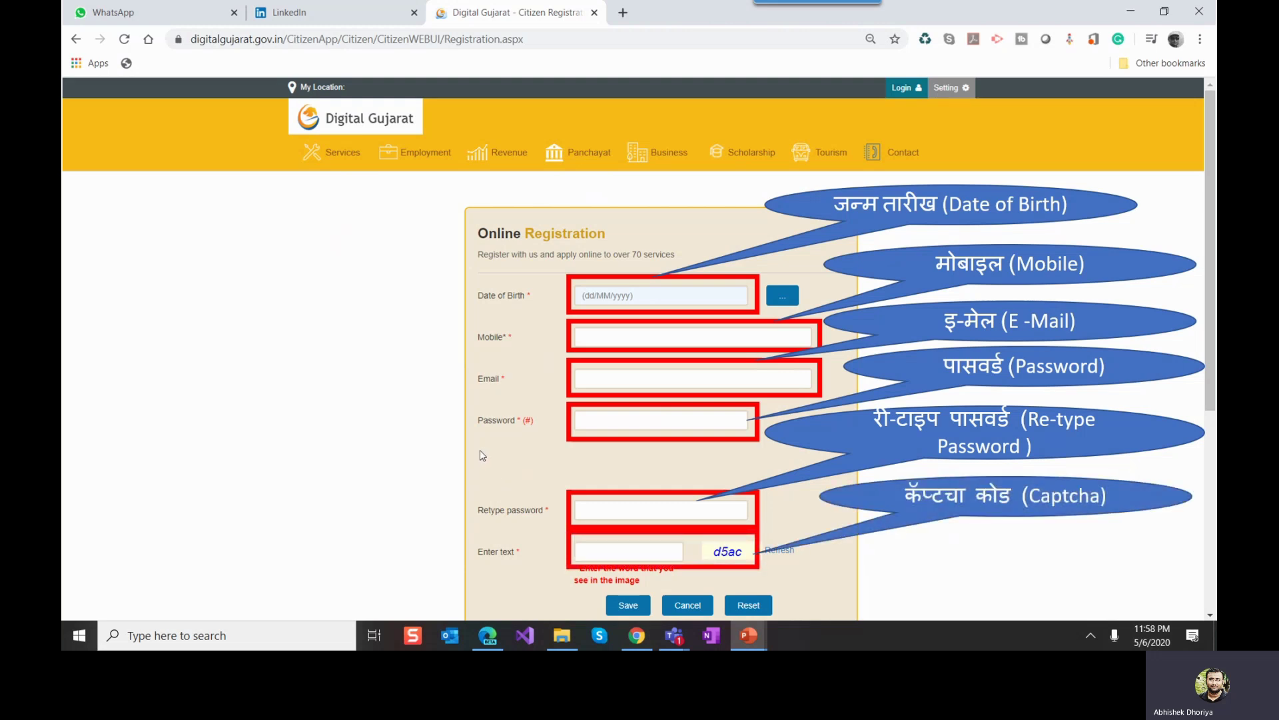
{"action": "left_click", "coordinate": [480, 455]}
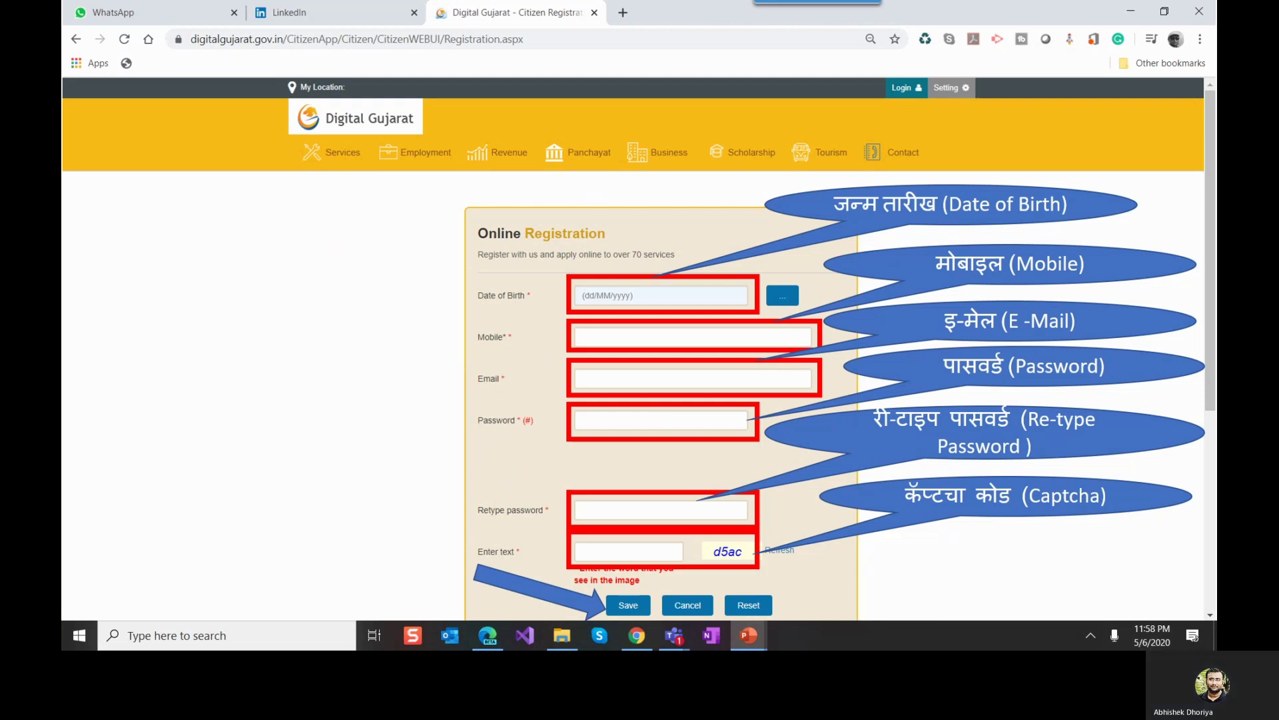
{"action": "key", "text": "alt+Tab"}
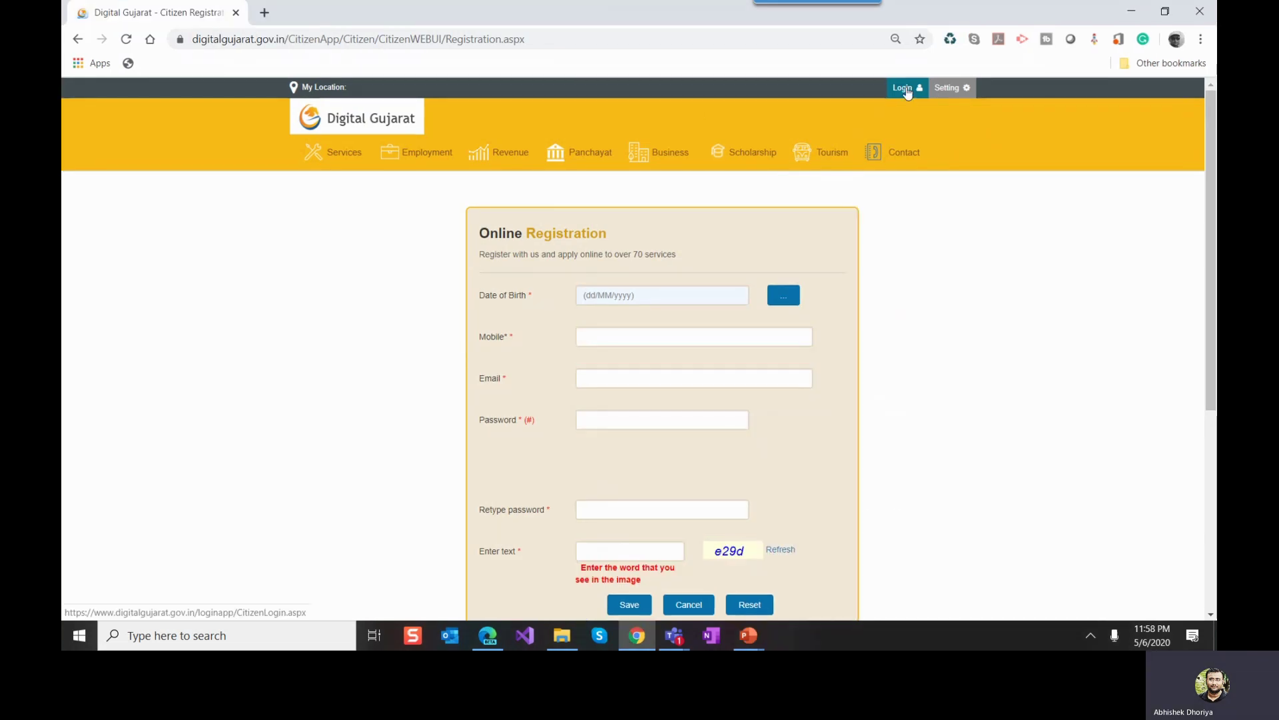
Step: Log in to the citizen account using the mobile number option with the captcha
{"action": "left_click", "coordinate": [906, 90]}
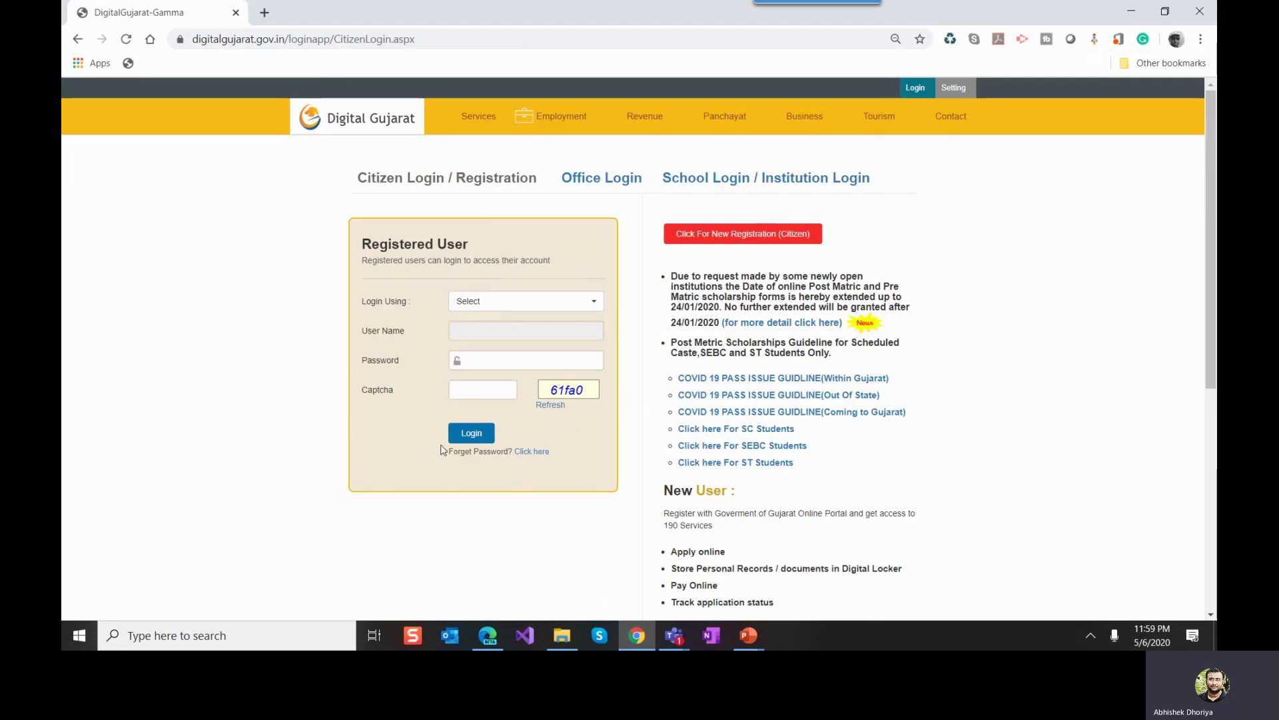
{"action": "left_click", "coordinate": [492, 306]}
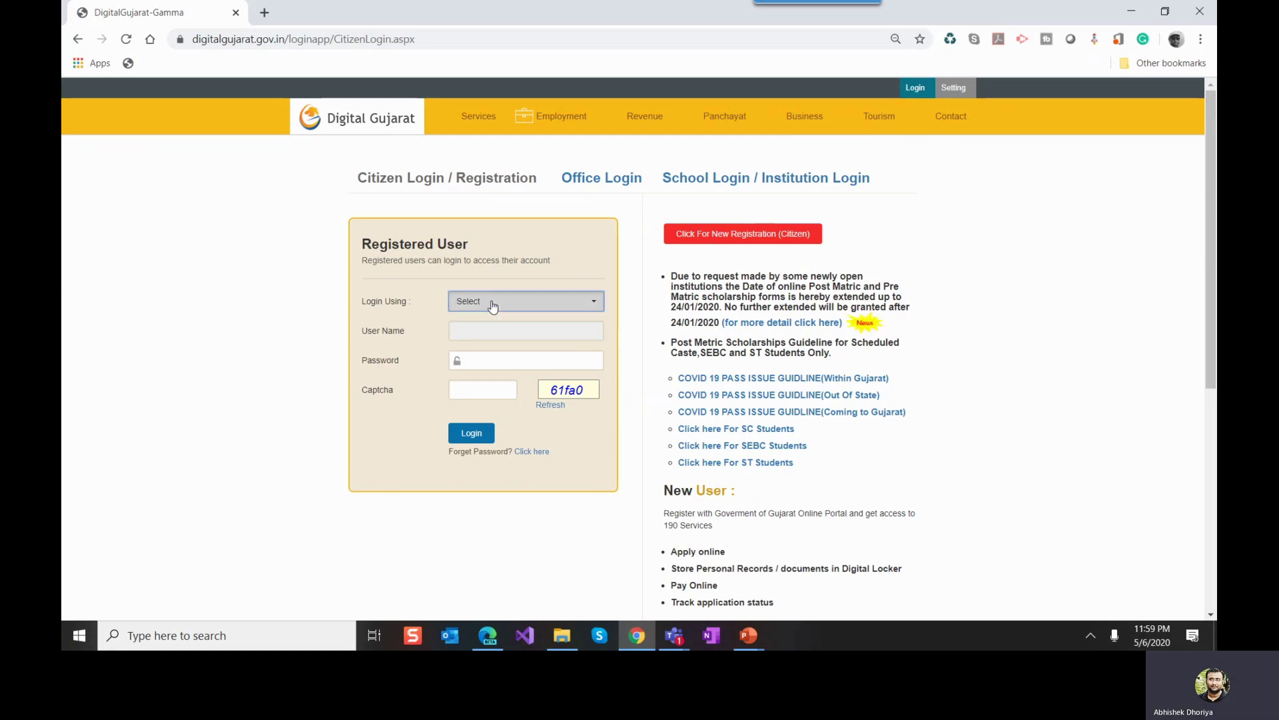
{"action": "left_click", "coordinate": [493, 306]}
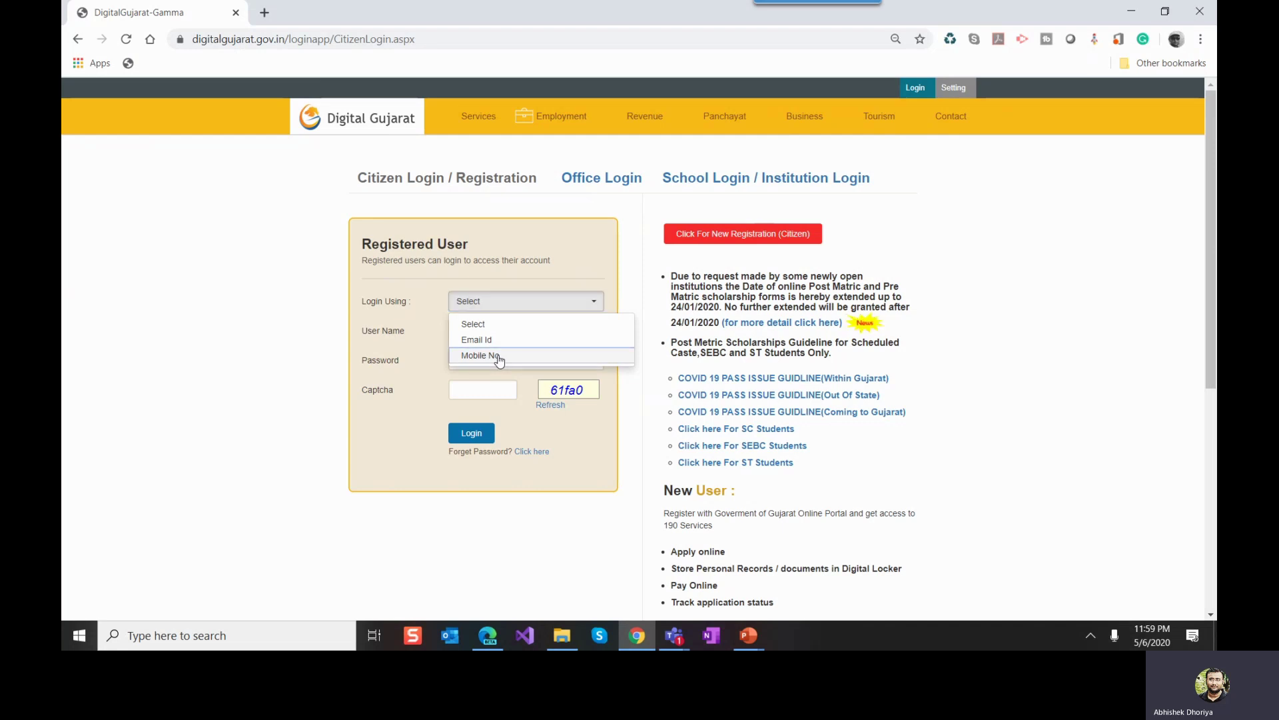
{"action": "left_click", "coordinate": [499, 357]}
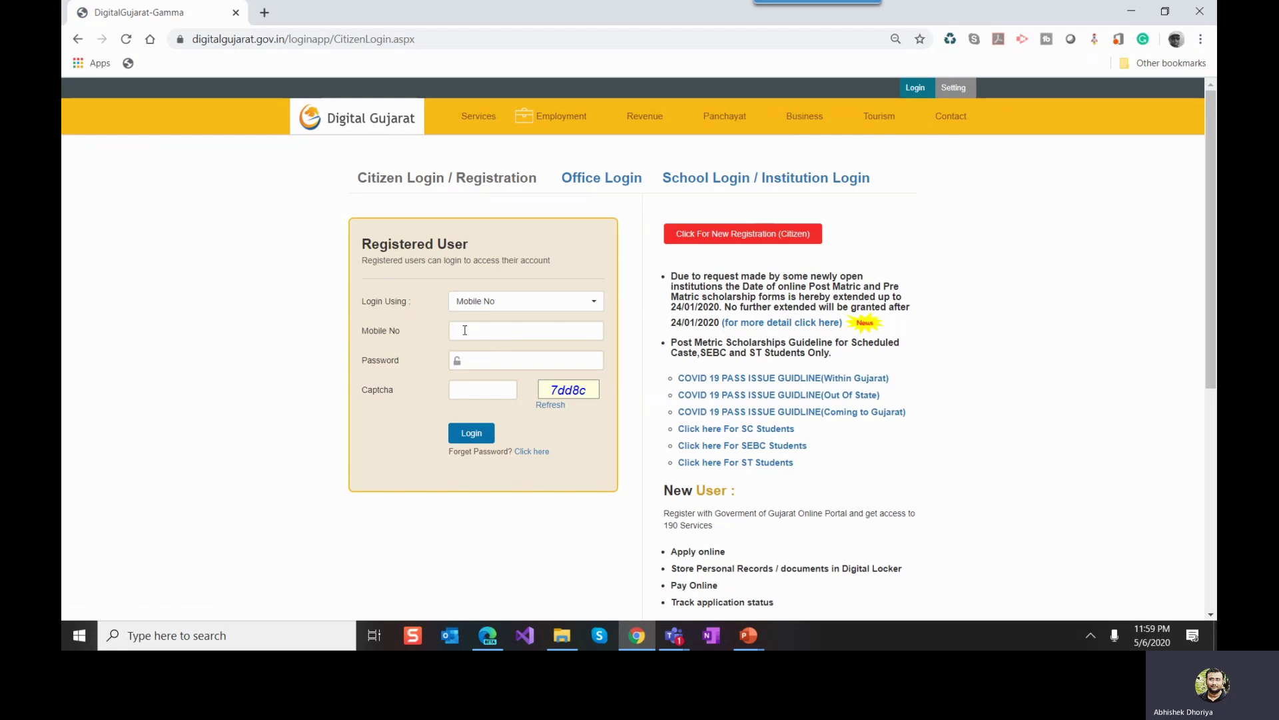
{"action": "left_click", "coordinate": [476, 331]}
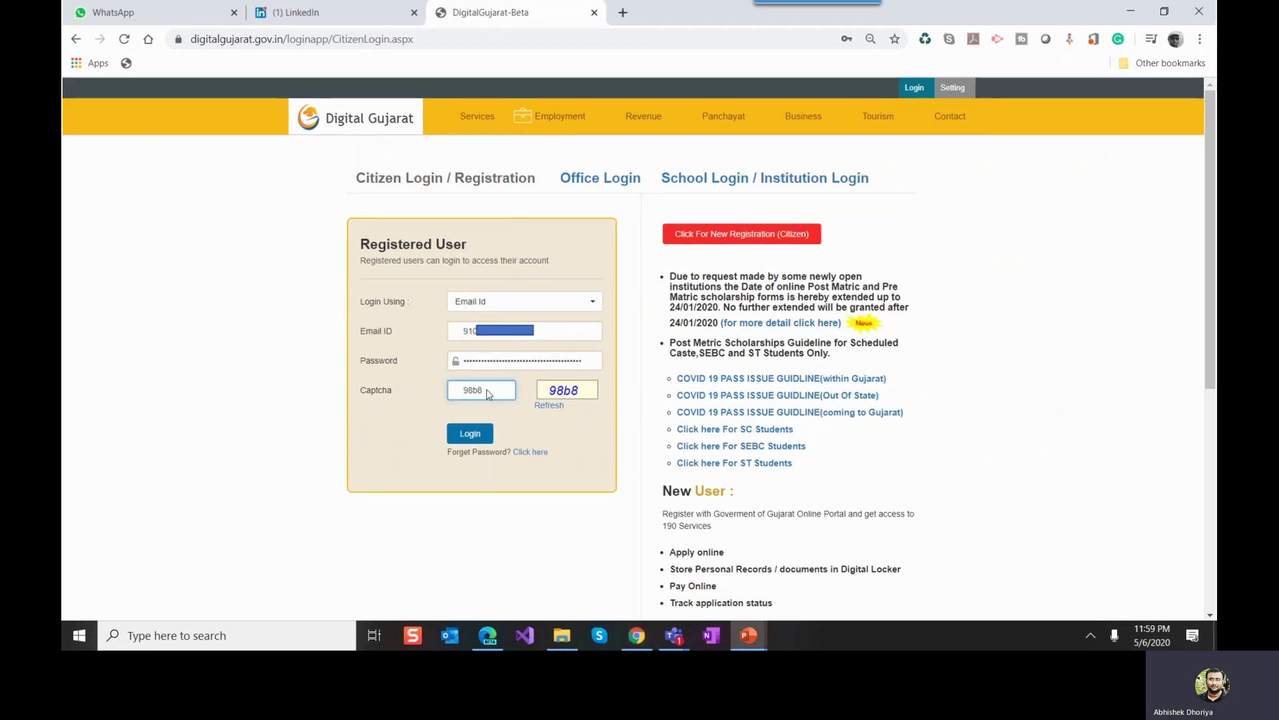
{"action": "left_click", "coordinate": [469, 433]}
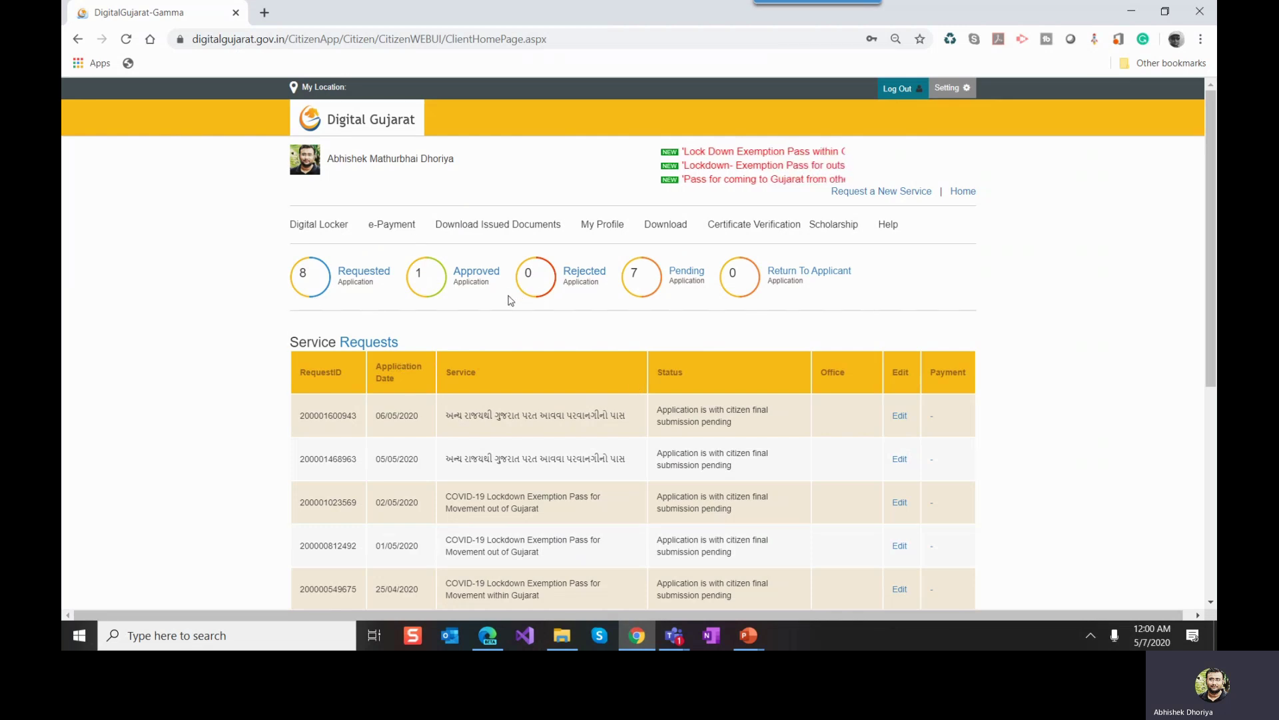
{"action": "scroll", "coordinate": [510, 301], "scroll_direction": "down", "scroll_amount": 8}
{"action": "scroll", "coordinate": [514, 304], "scroll_direction": "up", "scroll_amount": 8}
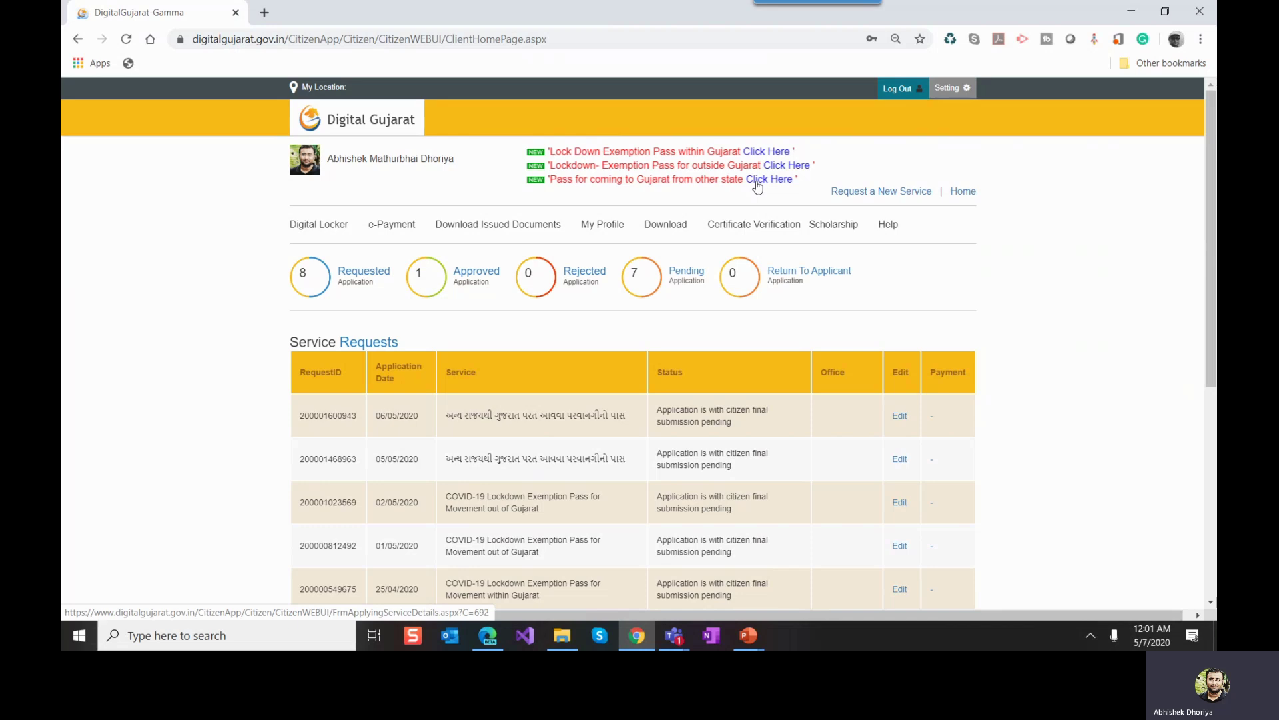
Step: Open Request a New Service and scroll to the COVID-19 lockdown pass service cards
{"action": "left_click", "coordinate": [859, 192]}
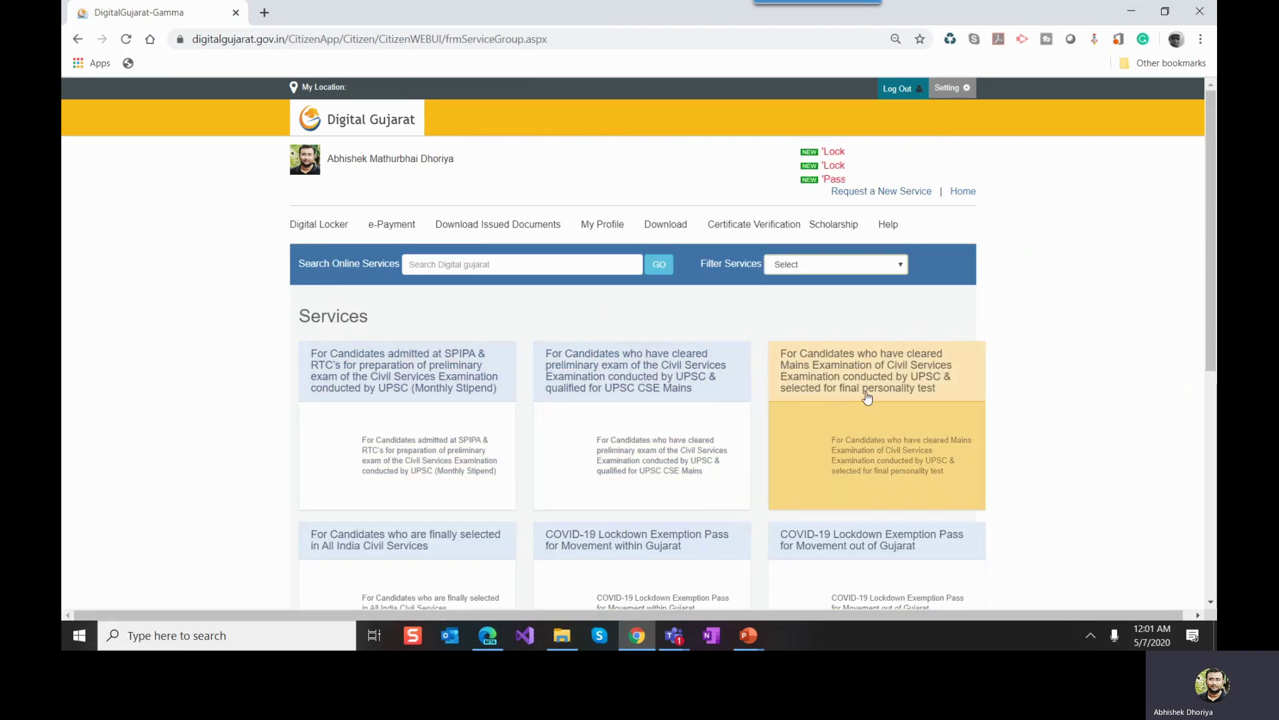
{"action": "scroll", "coordinate": [870, 400], "scroll_direction": "down", "scroll_amount": 1}
{"action": "scroll", "coordinate": [870, 400], "scroll_direction": "down", "scroll_amount": 4}
{"action": "scroll", "coordinate": [870, 401], "scroll_direction": "up", "scroll_amount": 6}
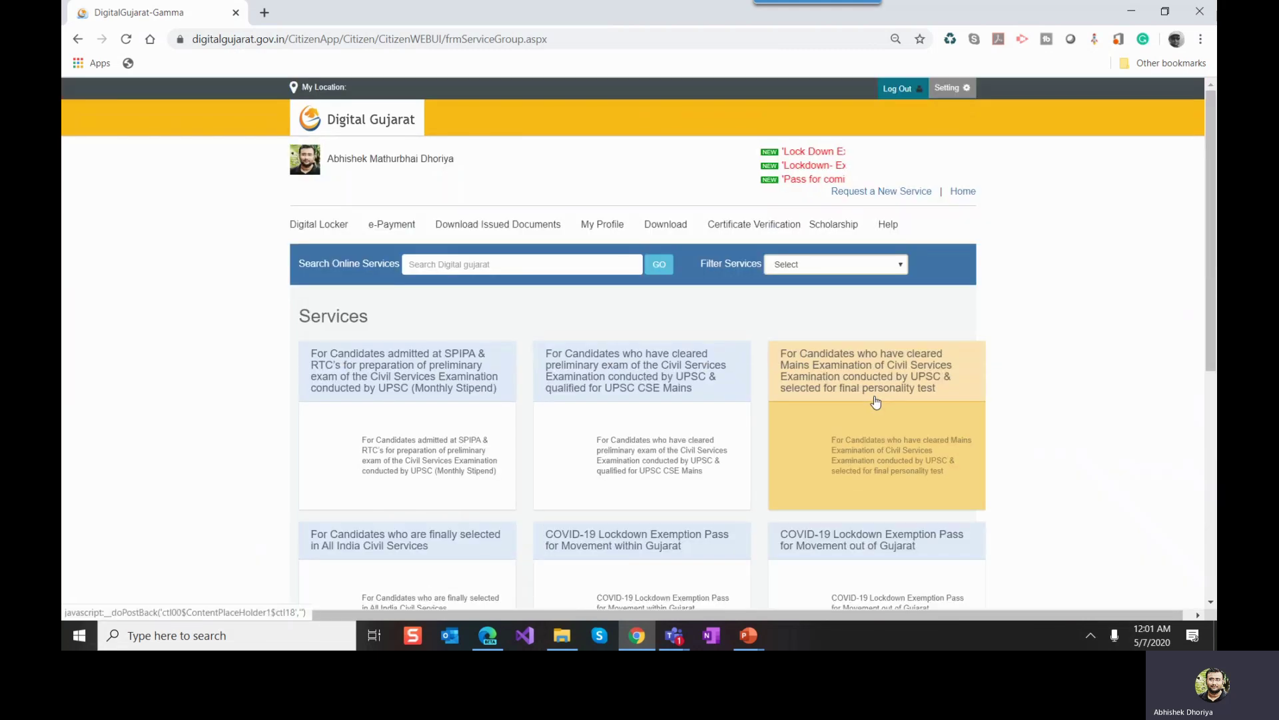
{"action": "scroll", "coordinate": [650, 400], "scroll_direction": "down", "scroll_amount": 3}
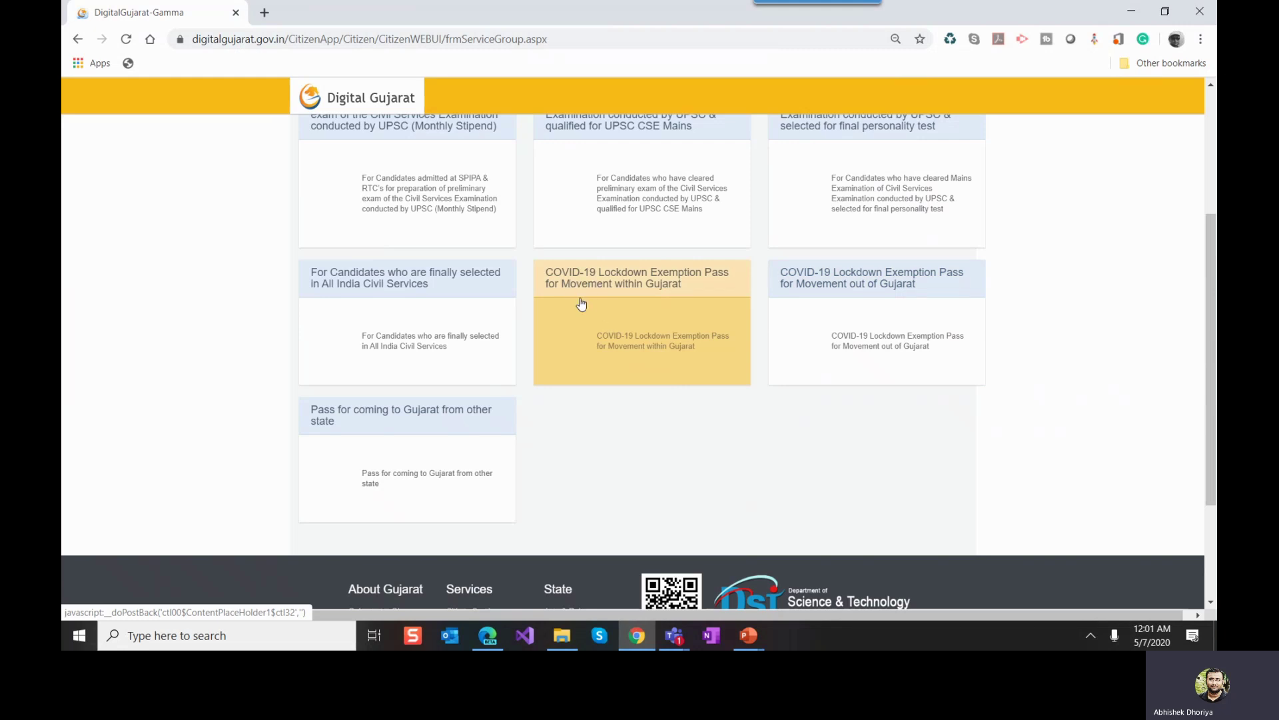
{"action": "left_click", "coordinate": [685, 299]}
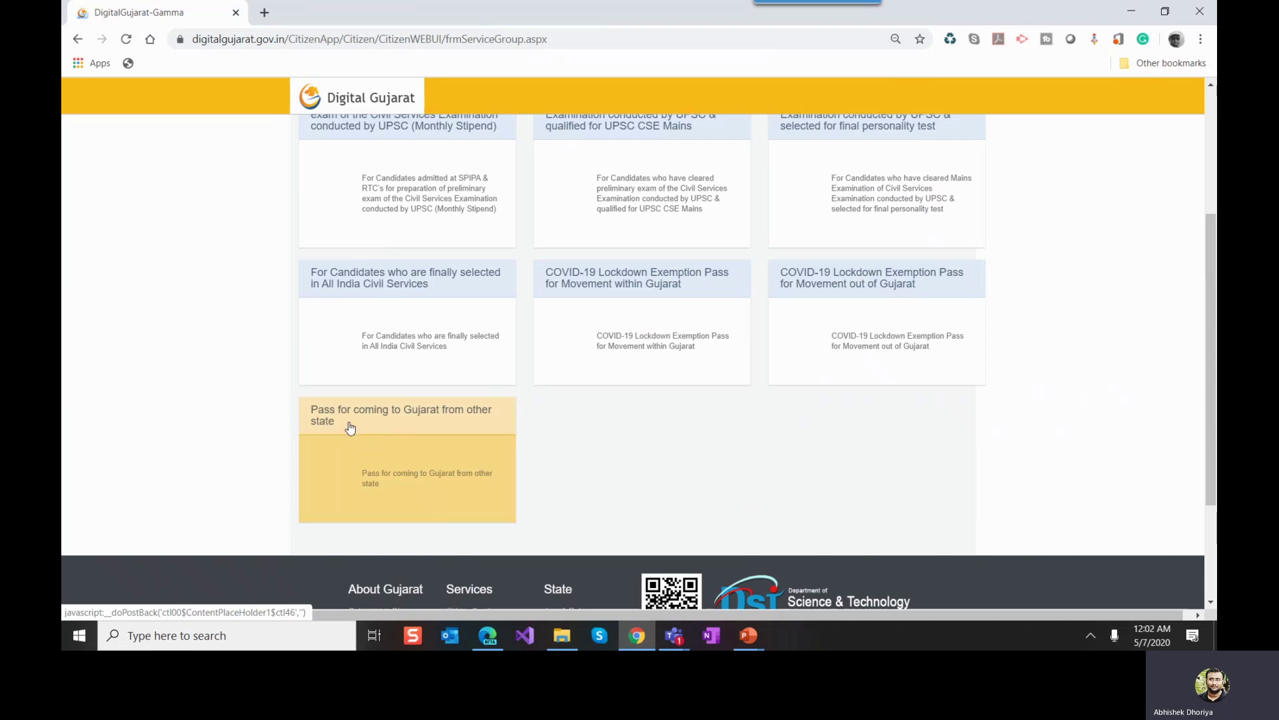
Step: Choose the 'Pass for coming to Gujarat from other state' service and continue to it
{"action": "left_click", "coordinate": [387, 433]}
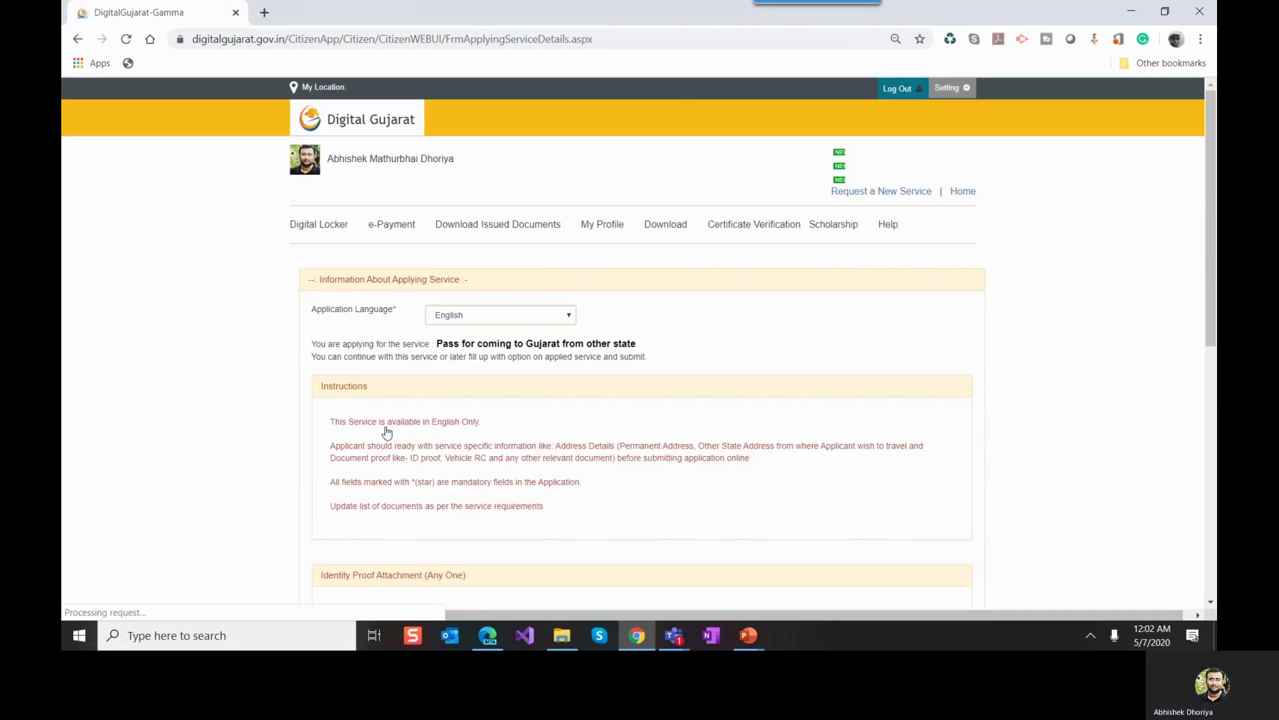
{"action": "scroll", "coordinate": [366, 434], "scroll_direction": "down", "scroll_amount": 6}
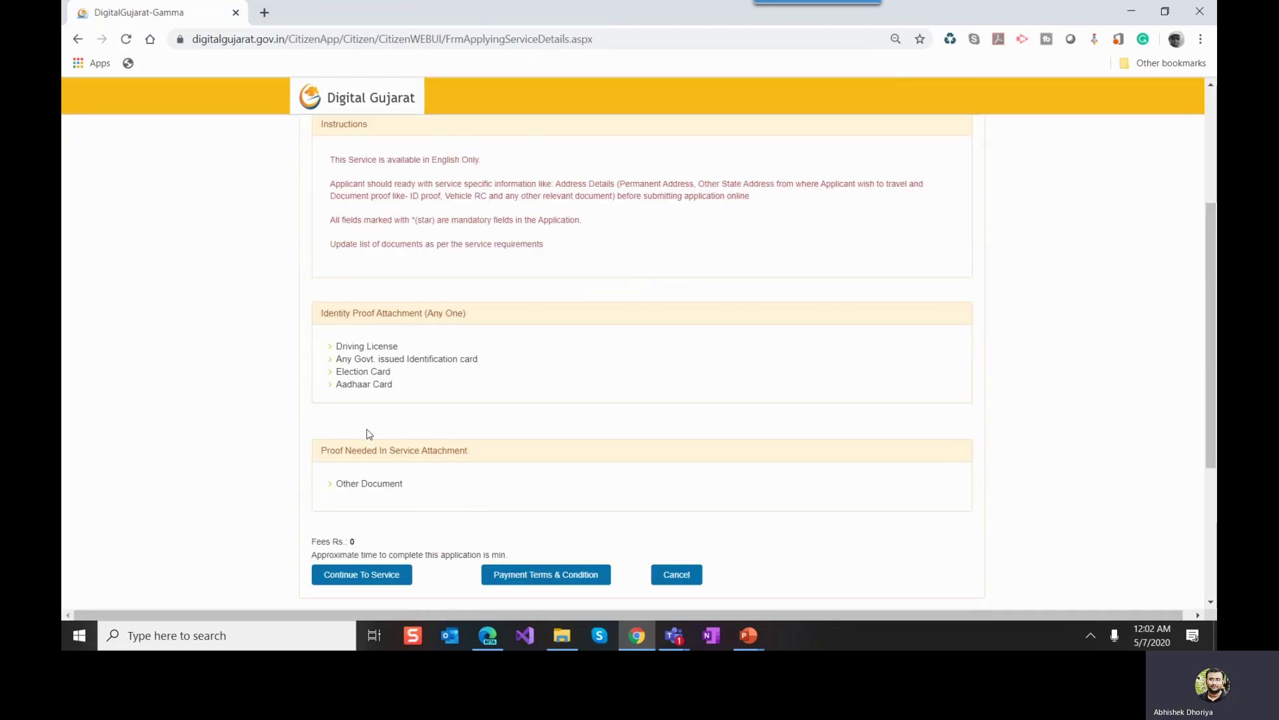
{"action": "scroll", "coordinate": [373, 466], "scroll_direction": "up", "scroll_amount": 3}
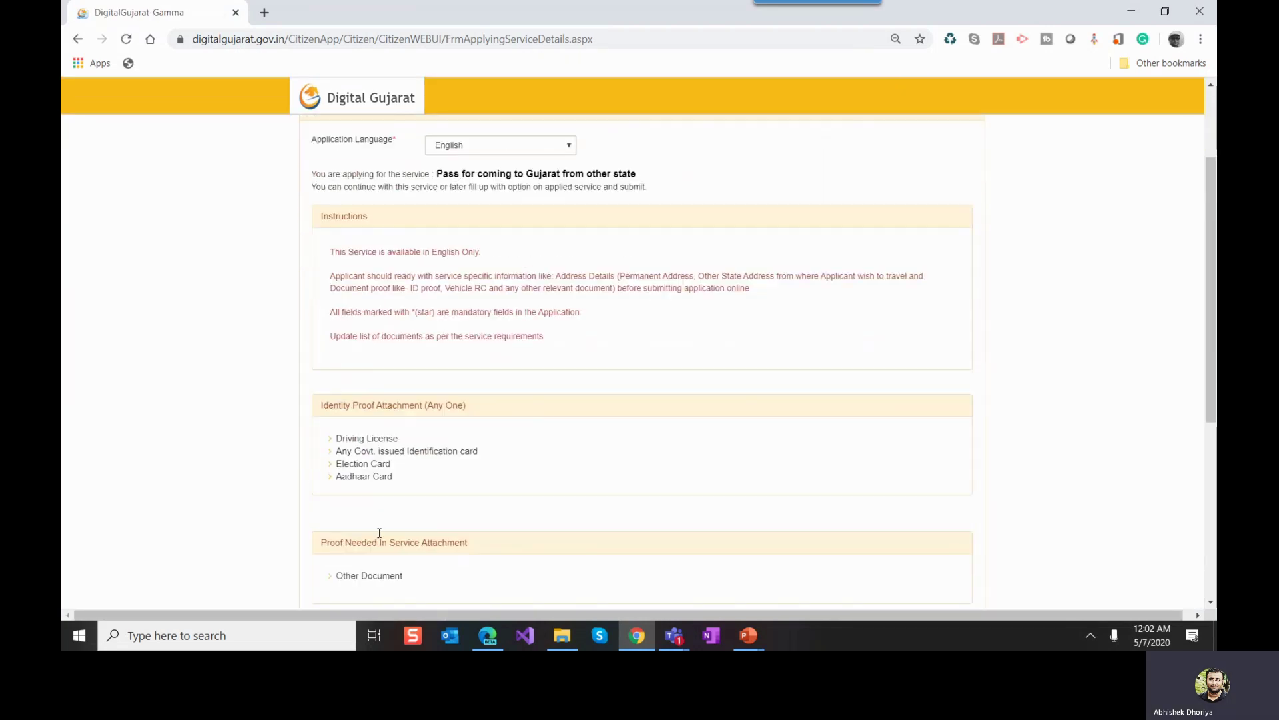
{"action": "scroll", "coordinate": [373, 494], "scroll_direction": "down", "scroll_amount": 3}
{"action": "left_click", "coordinate": [358, 498]}
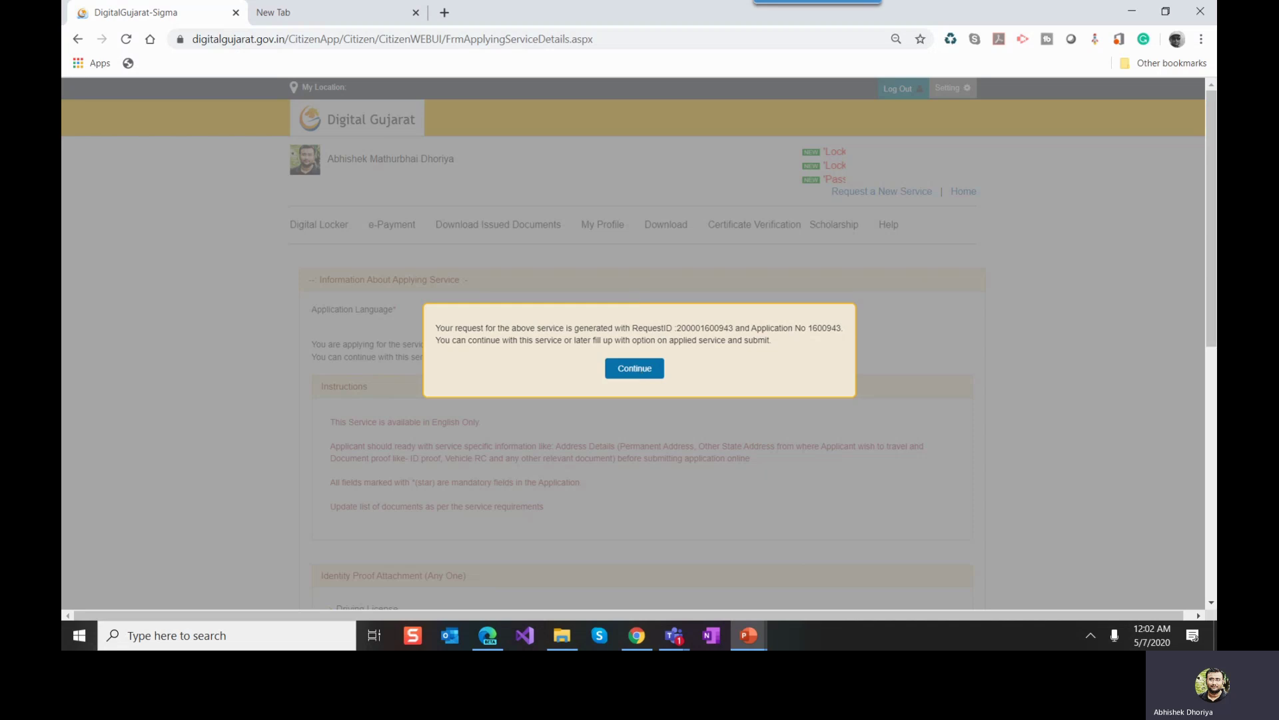
Step: Open the pass's Applicant Information form with request ID, apply year 2020 and date 06/05/2020
{"action": "scroll", "coordinate": [700, 391], "scroll_direction": "down", "scroll_amount": 1}
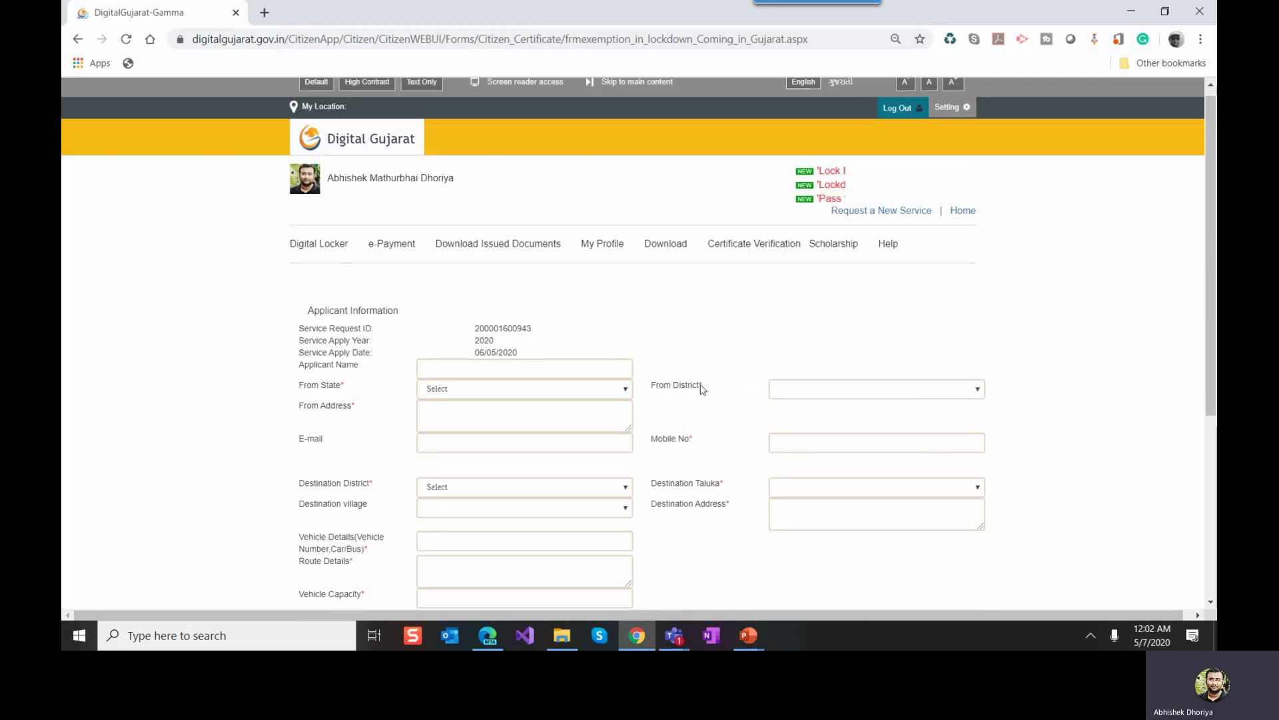
{"action": "scroll", "coordinate": [705, 391], "scroll_direction": "up", "scroll_amount": 1}
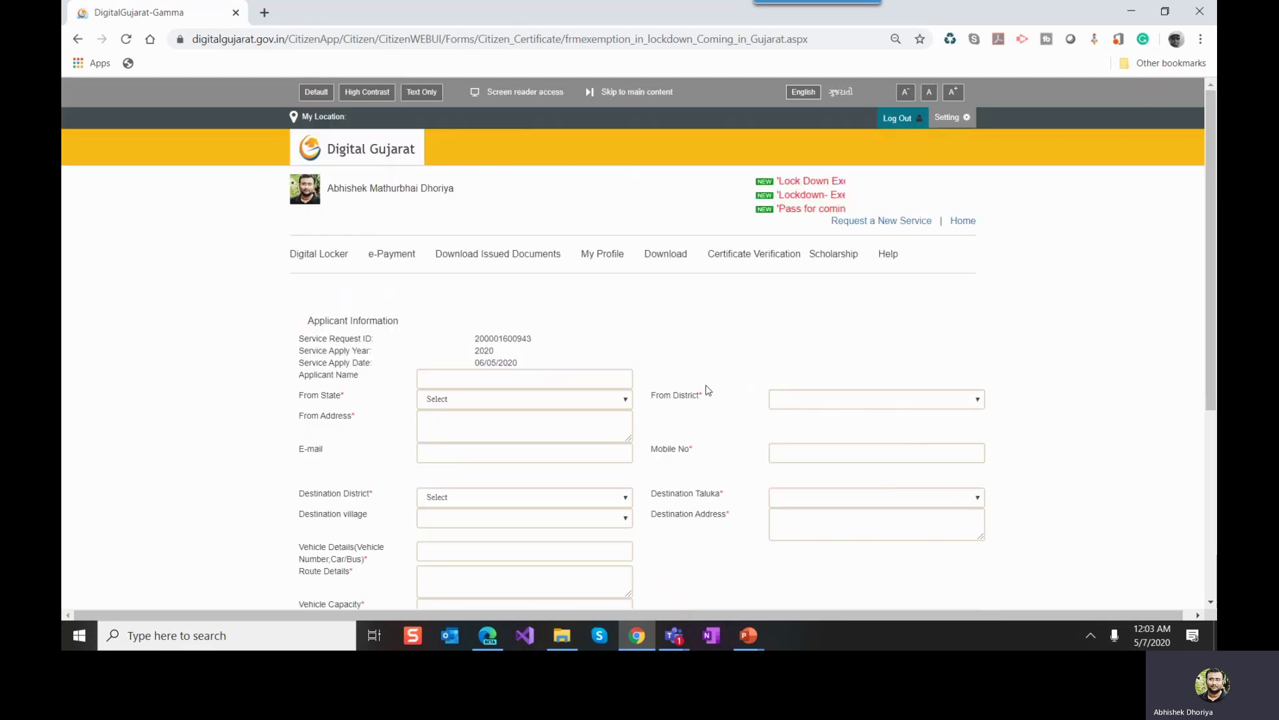
{"action": "scroll", "coordinate": [709, 391], "scroll_direction": "down", "scroll_amount": 1}
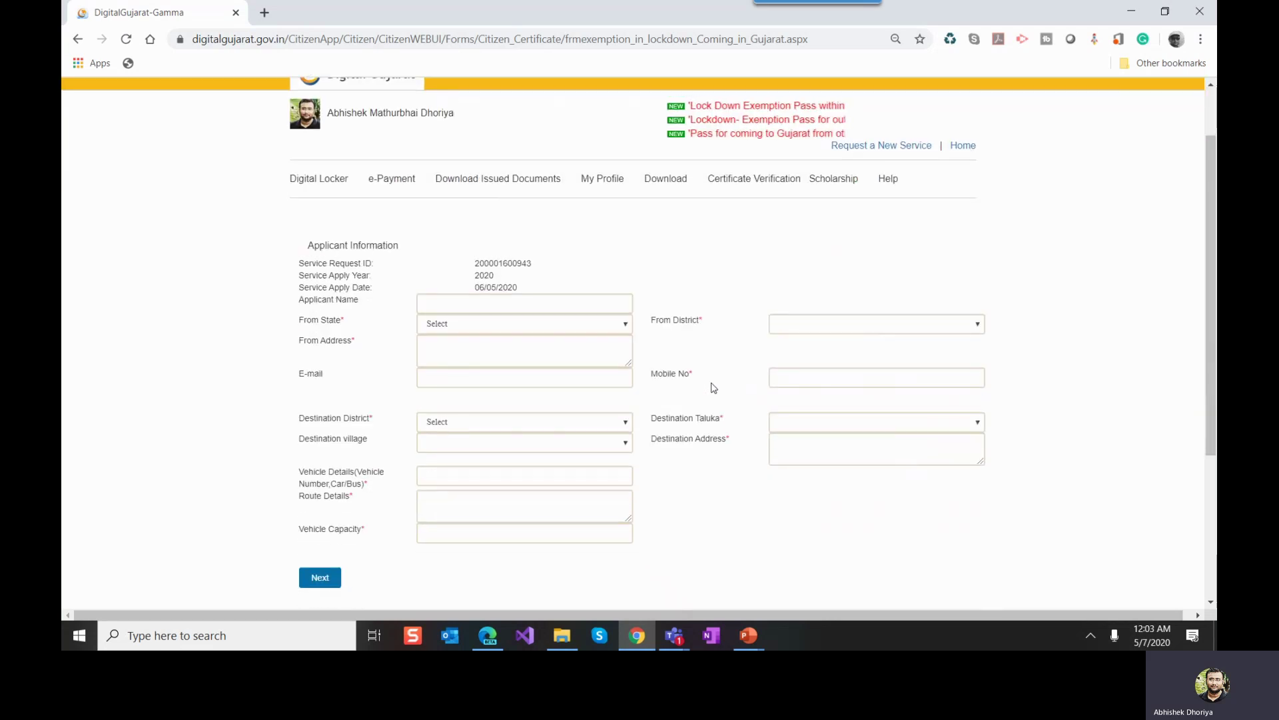
{"action": "left_click", "coordinate": [452, 302]}
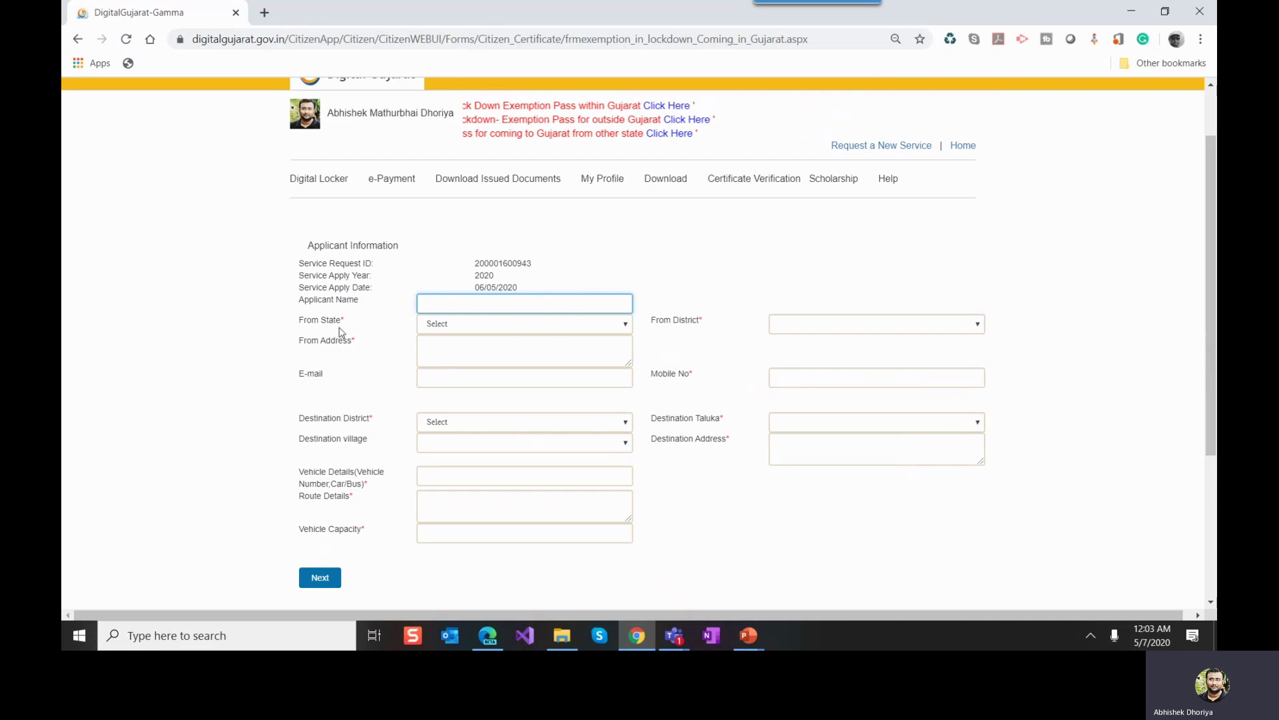
{"action": "left_click", "coordinate": [472, 323]}
{"action": "left_click", "coordinate": [381, 329]}
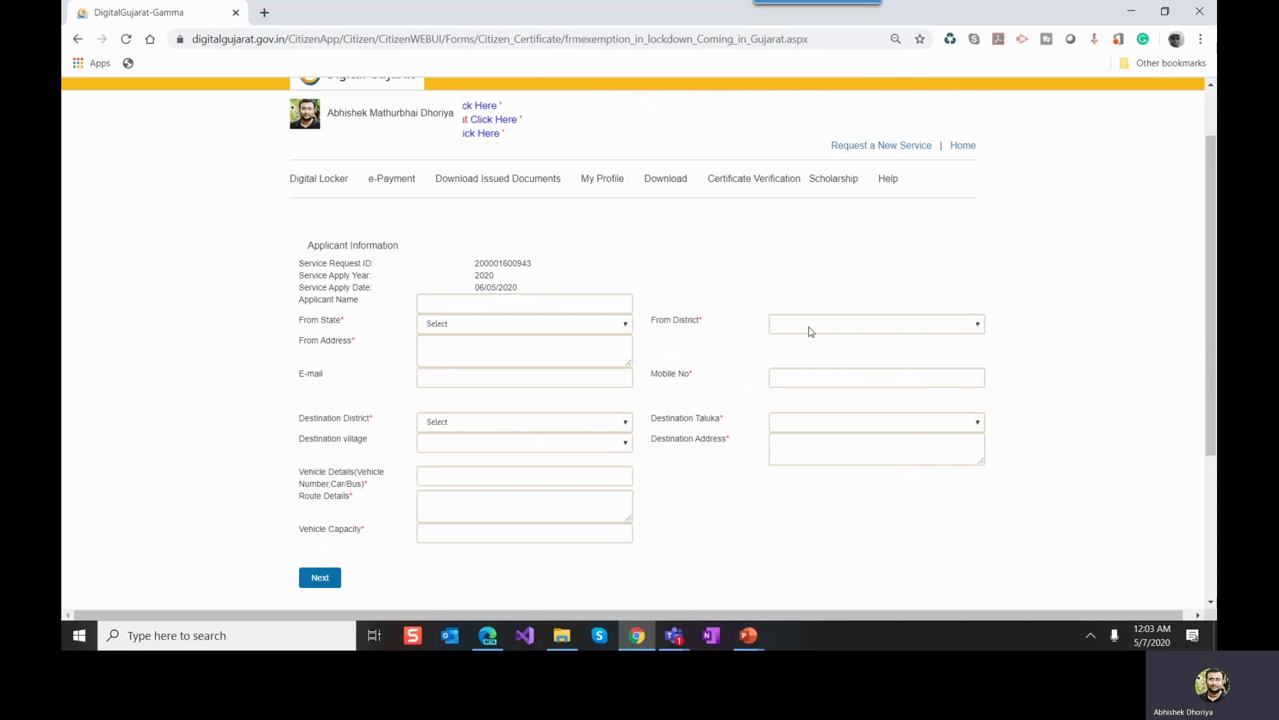
Step: Enter Telangana/Hyderabad origin, Surendranagar–Chotila destination, route and vehicle capacity 4, then save
{"action": "left_click", "coordinate": [440, 347]}
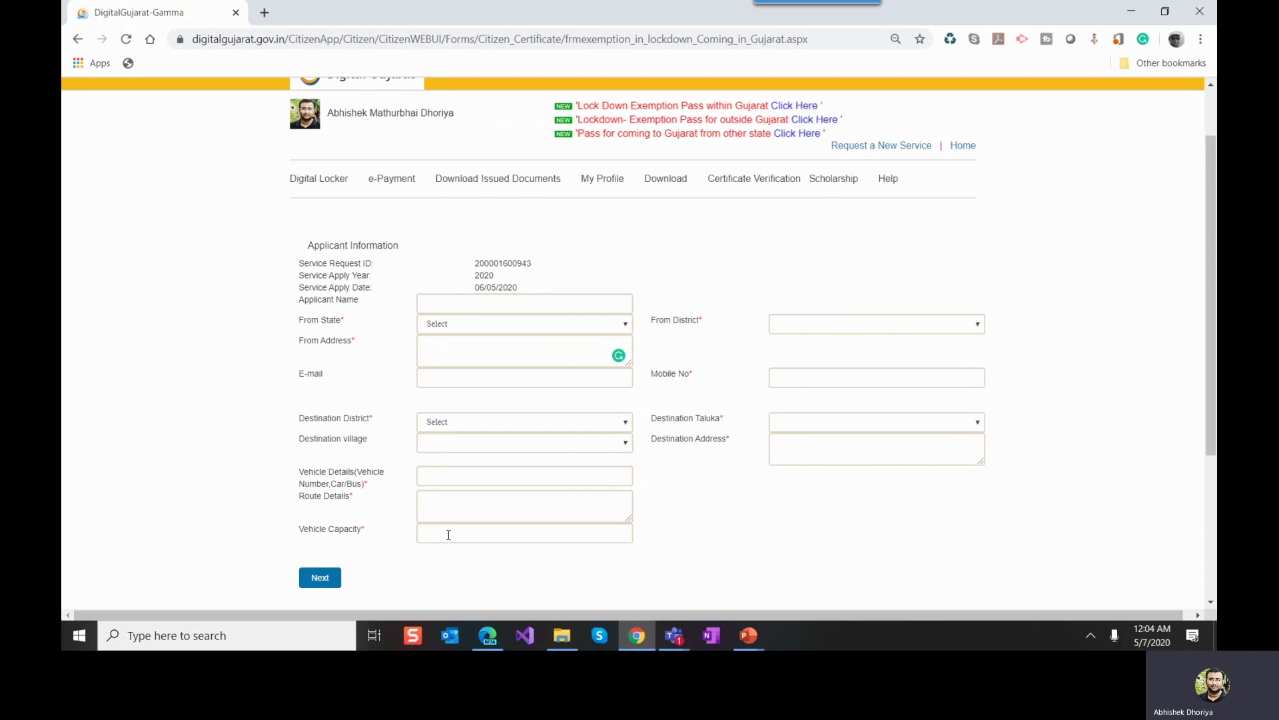
{"action": "left_click", "coordinate": [325, 576]}
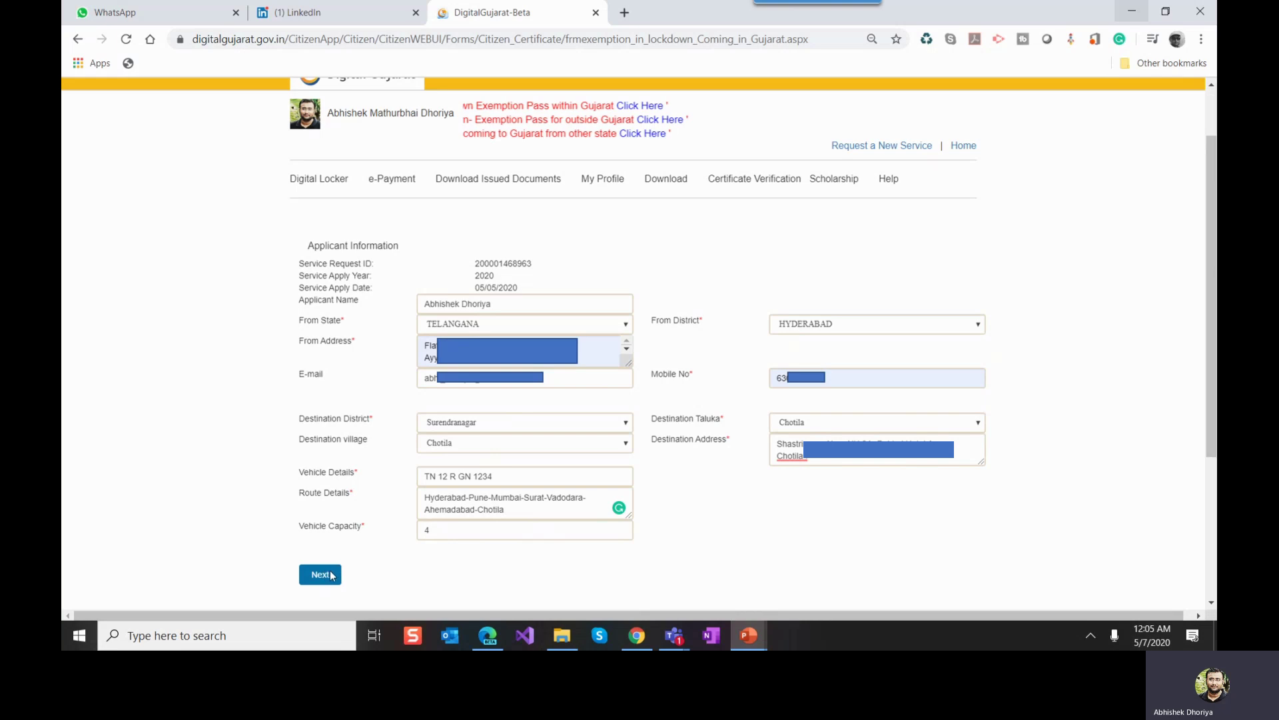
{"action": "left_click", "coordinate": [321, 574]}
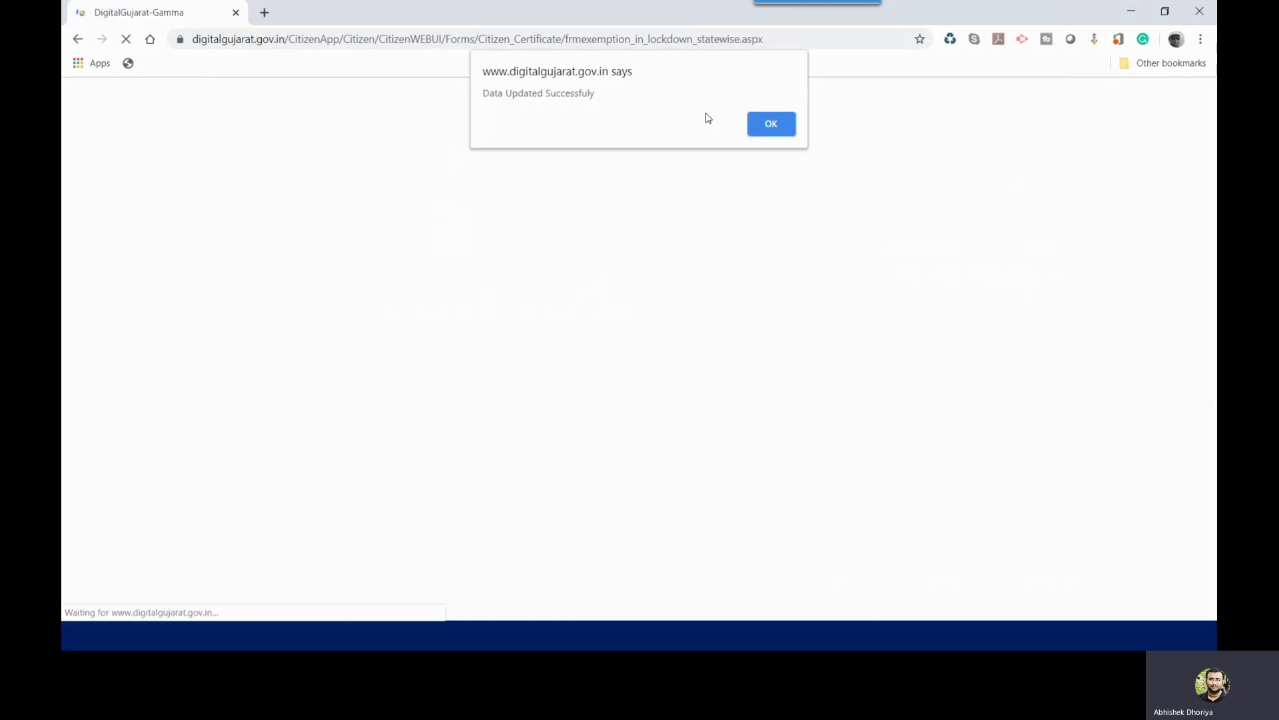
Step: Dismiss the 'Data Updated Successfully' alert to reach the Passenger Detail step
{"action": "left_click", "coordinate": [762, 128]}
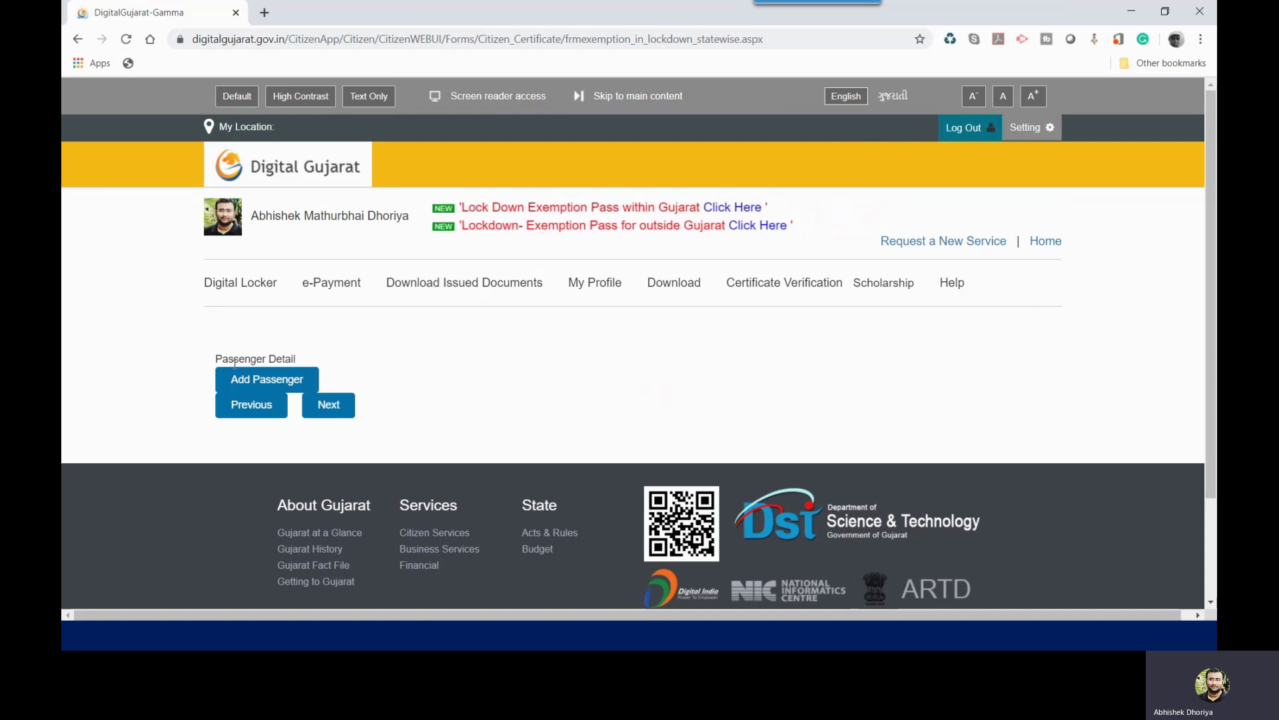
Step: Add the applicant as male, age 30, with a Driving License and its pasted licence number
{"action": "left_click", "coordinate": [245, 380]}
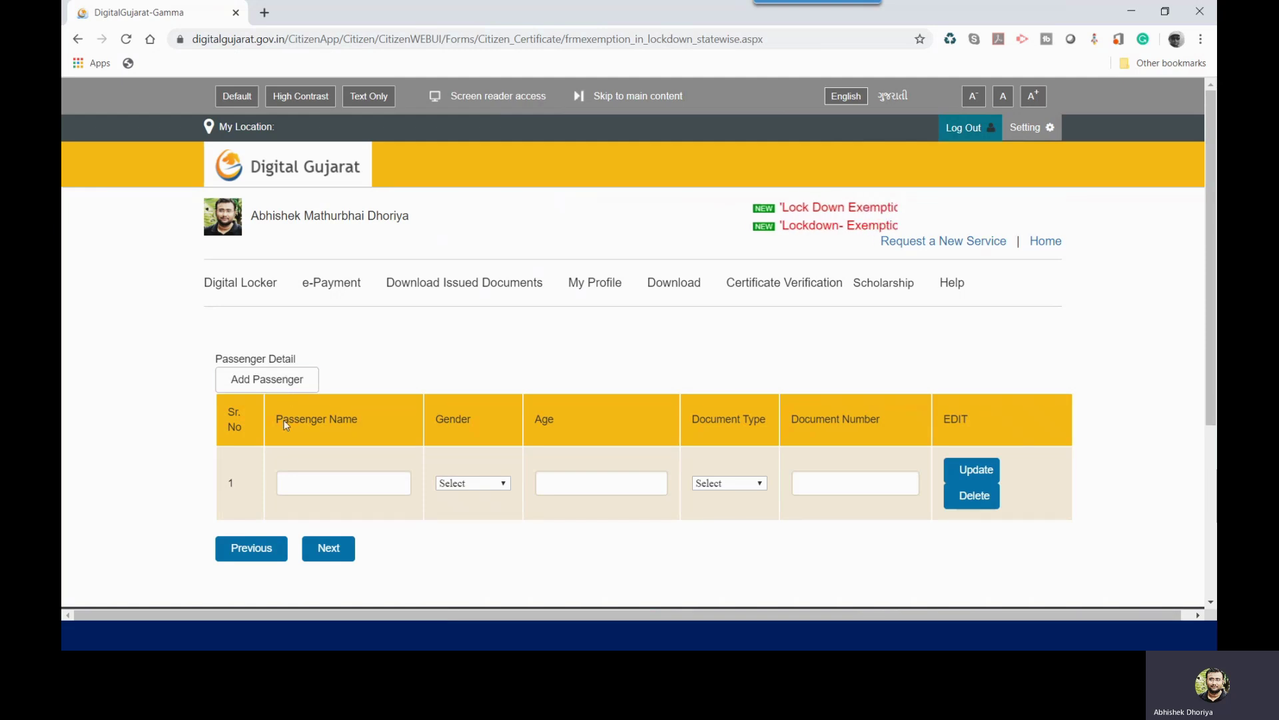
{"action": "left_click", "coordinate": [294, 485]}
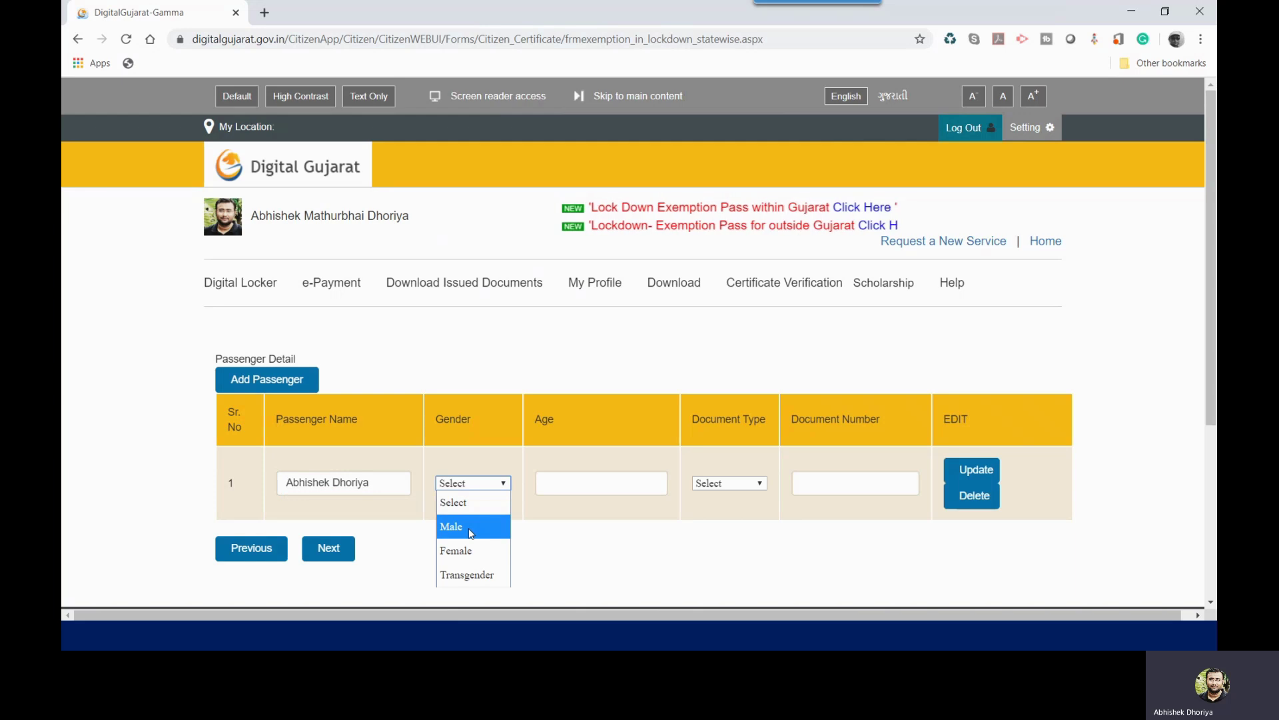
{"action": "left_click", "coordinate": [467, 528]}
{"action": "left_click", "coordinate": [557, 484]}
{"action": "type", "text": "30"}
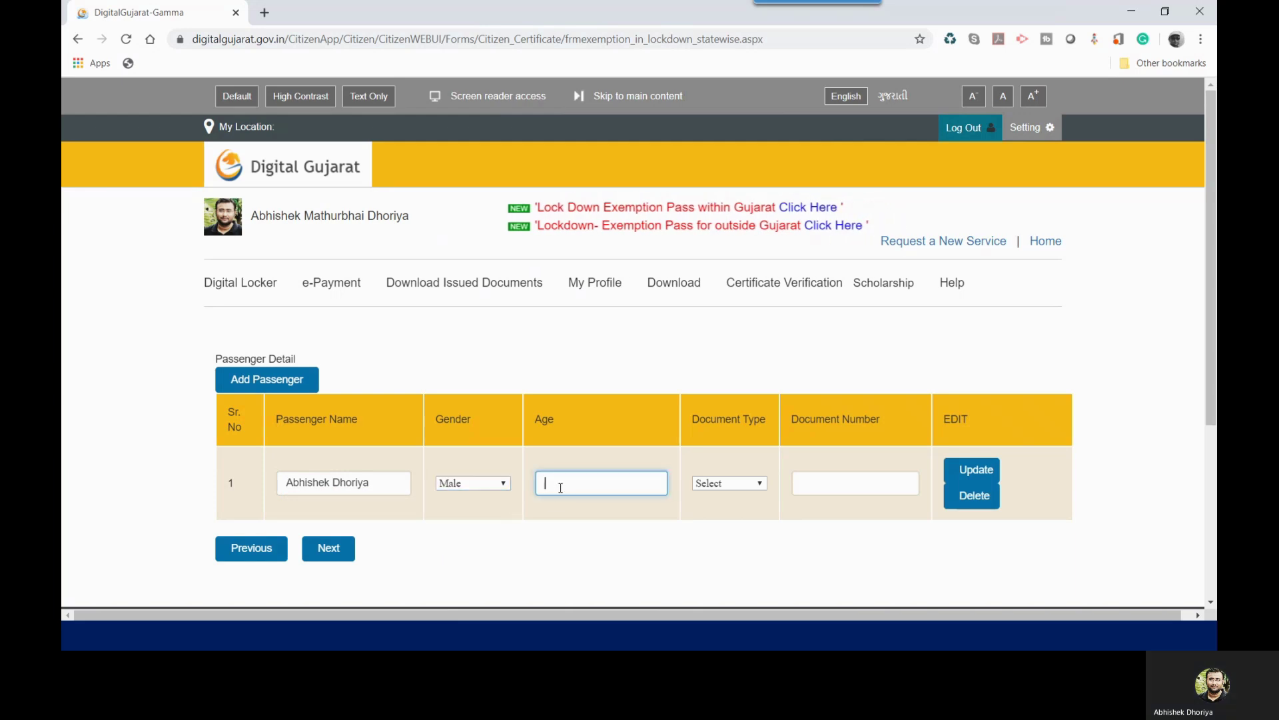
{"action": "left_click", "coordinate": [737, 485]}
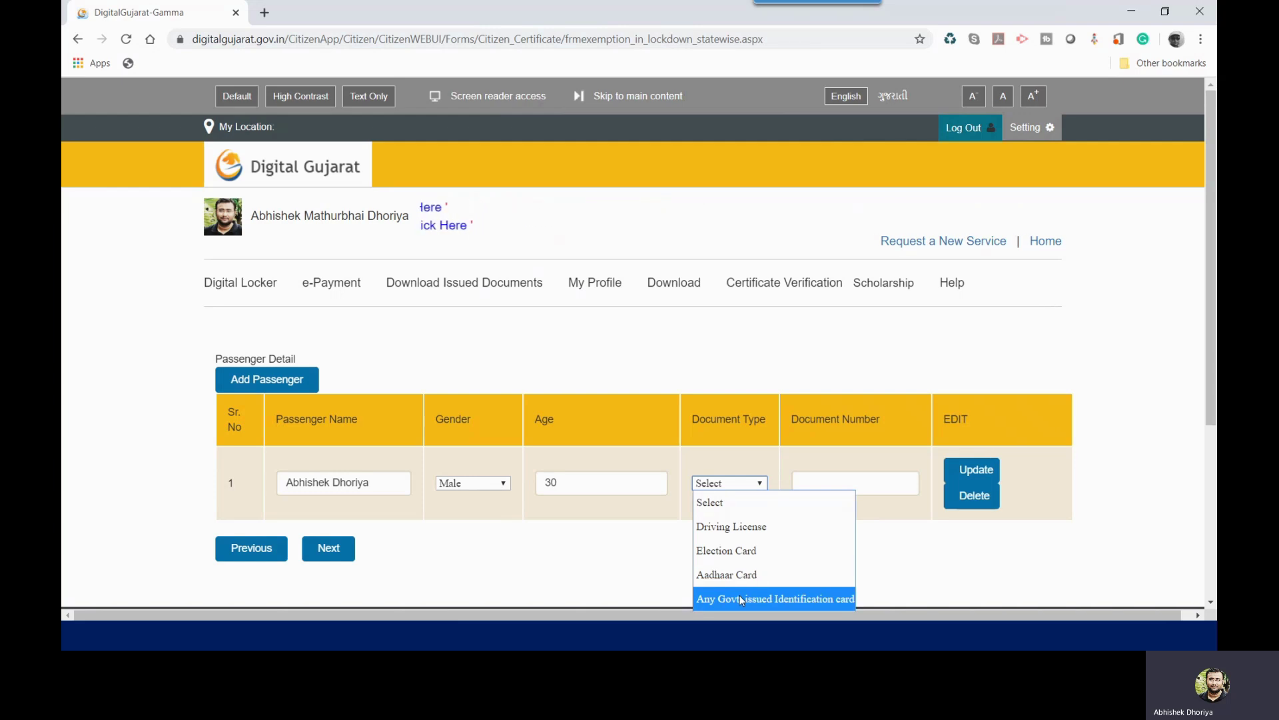
{"action": "left_click", "coordinate": [748, 527]}
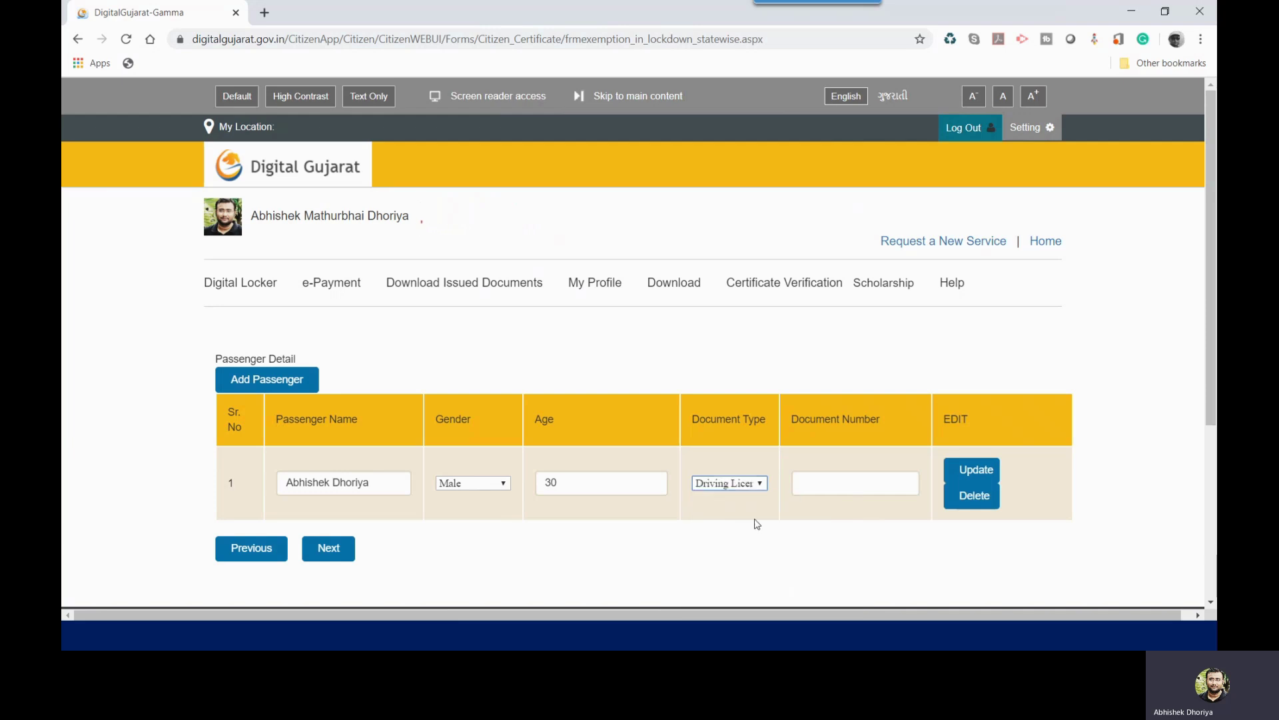
{"action": "left_click", "coordinate": [809, 491]}
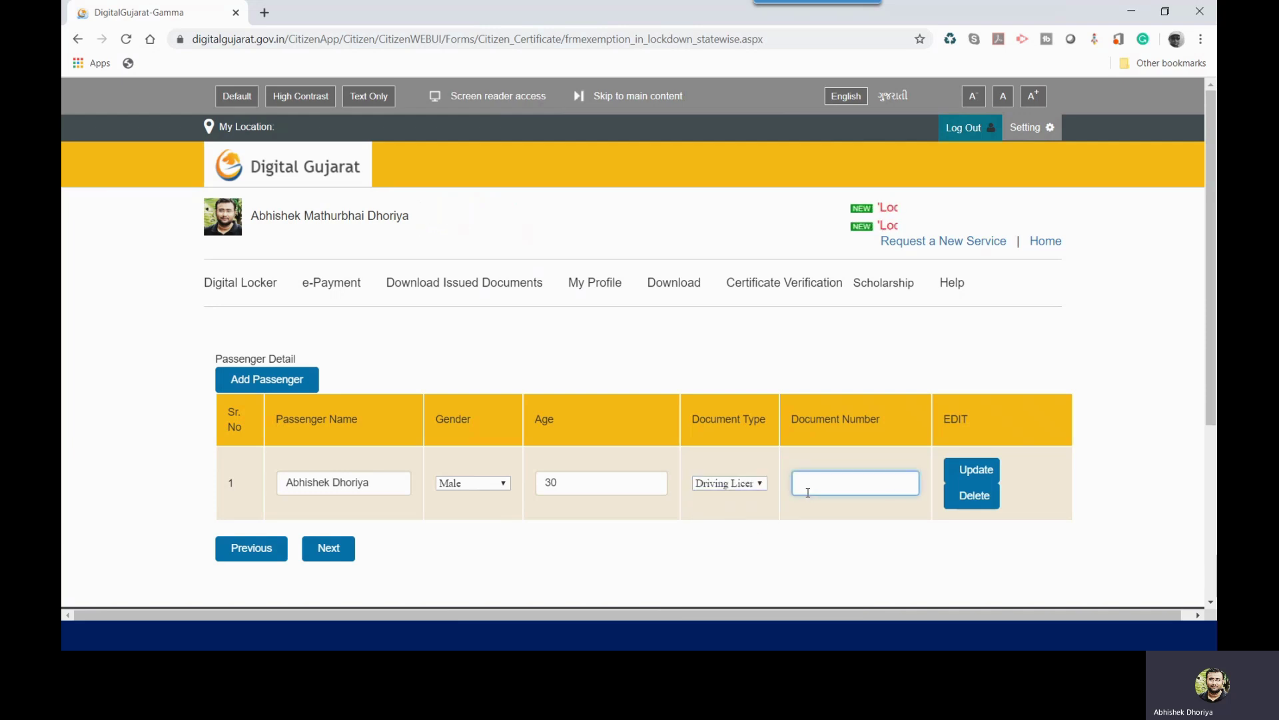
{"action": "key", "text": "ctrl+v"}
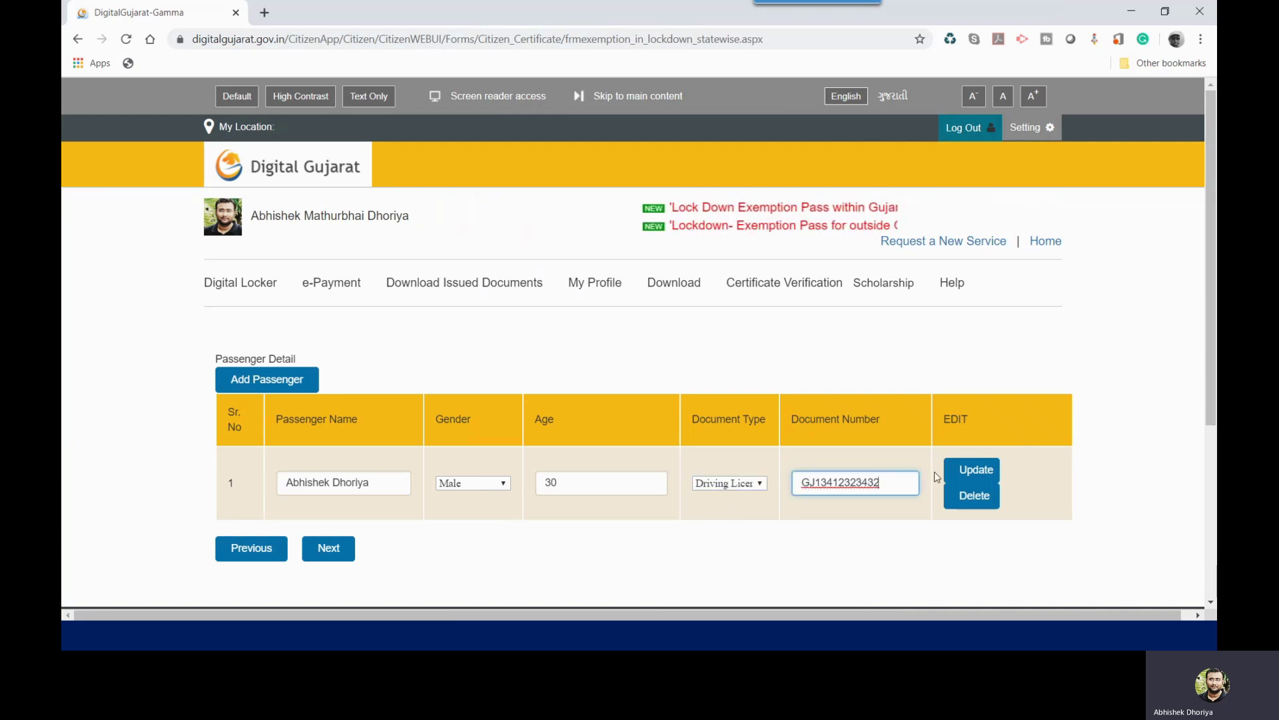
{"action": "left_click", "coordinate": [976, 470]}
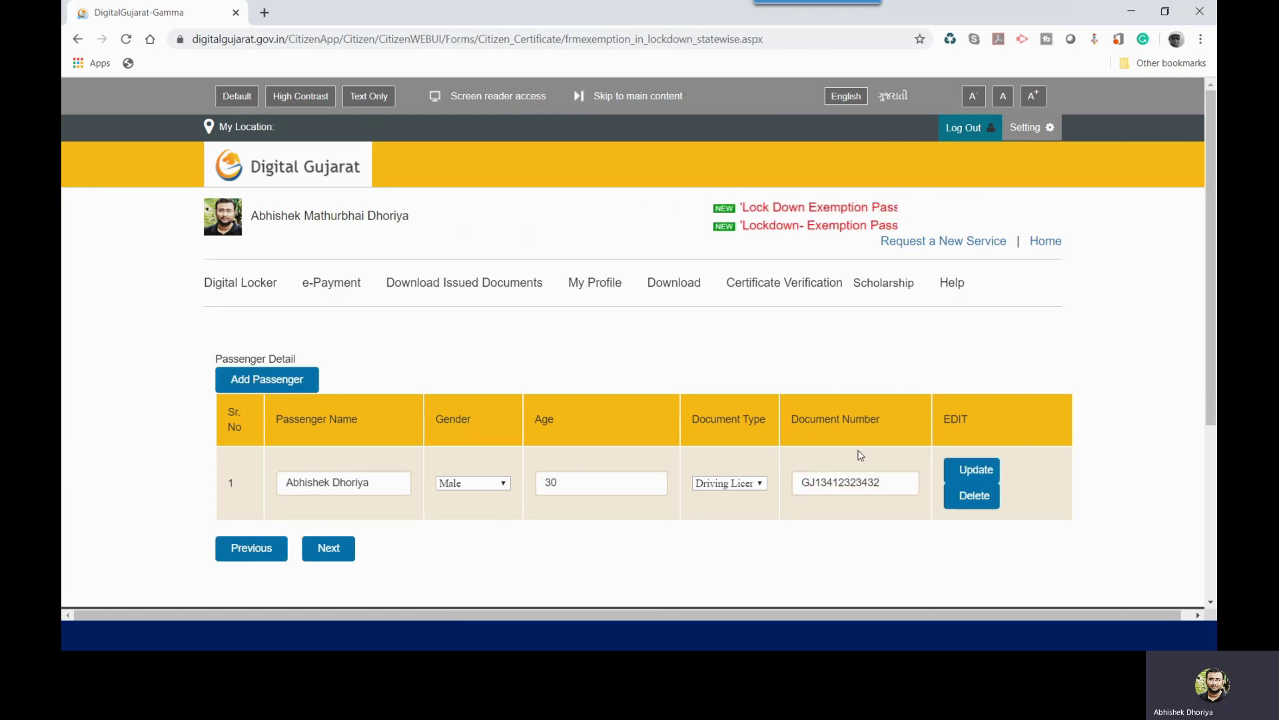
Step: Add 'Passenger 2' as female with an Aadhaar Card and its document number
{"action": "left_click", "coordinate": [267, 379]}
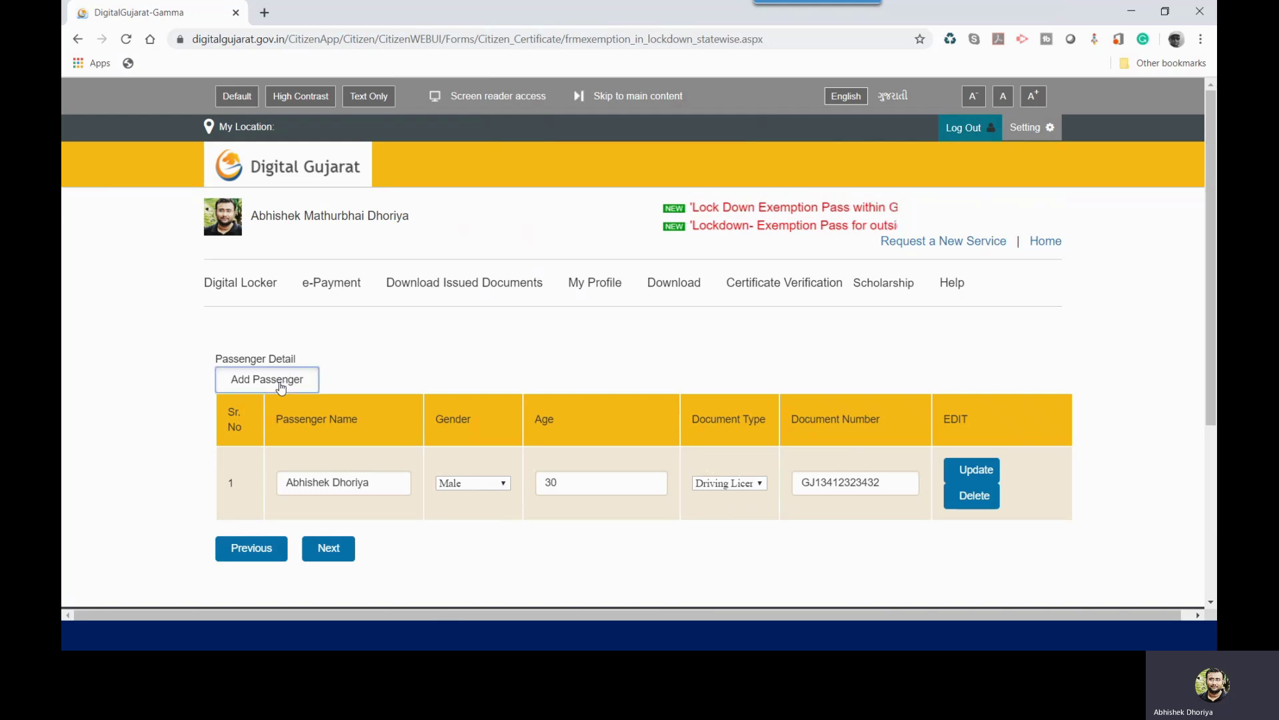
{"action": "type", "text": "Passenger 2"}
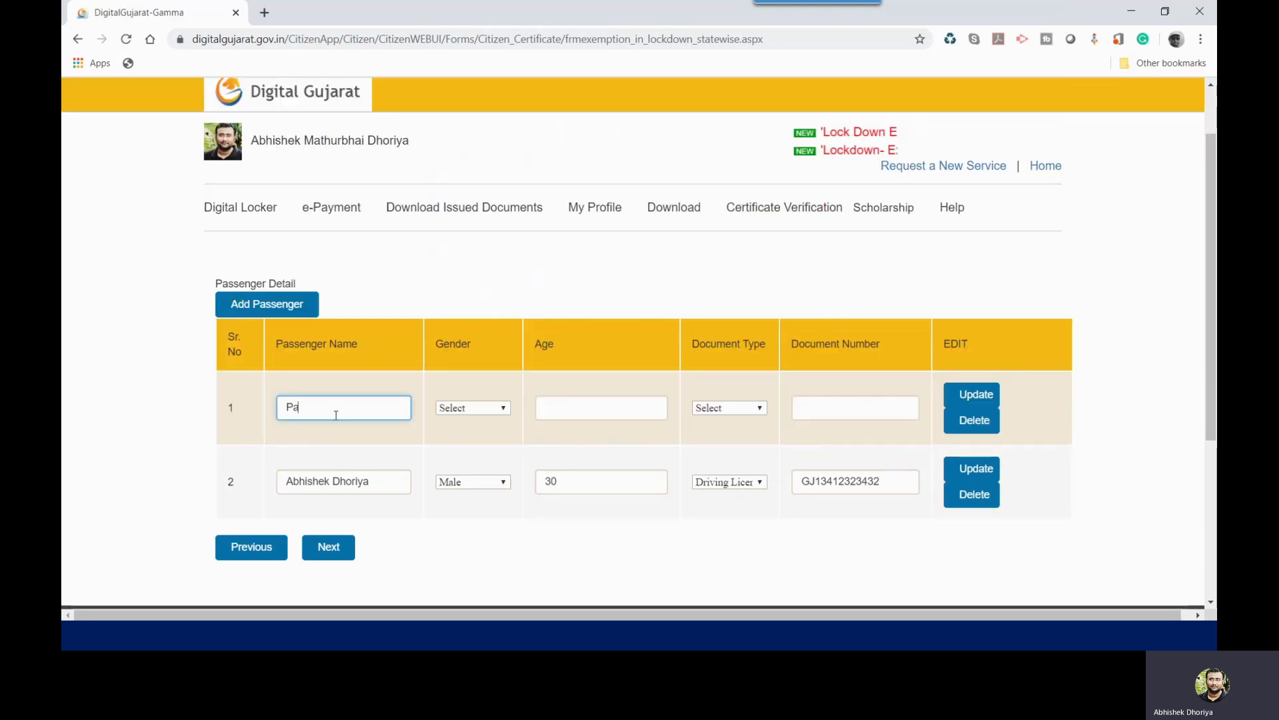
{"action": "left_click", "coordinate": [474, 409]}
{"action": "left_click", "coordinate": [465, 474]}
{"action": "left_click", "coordinate": [599, 407]}
{"action": "type", "text": "28"}
{"action": "left_click", "coordinate": [729, 407]}
{"action": "left_click", "coordinate": [733, 440]}
{"action": "left_click", "coordinate": [813, 408]}
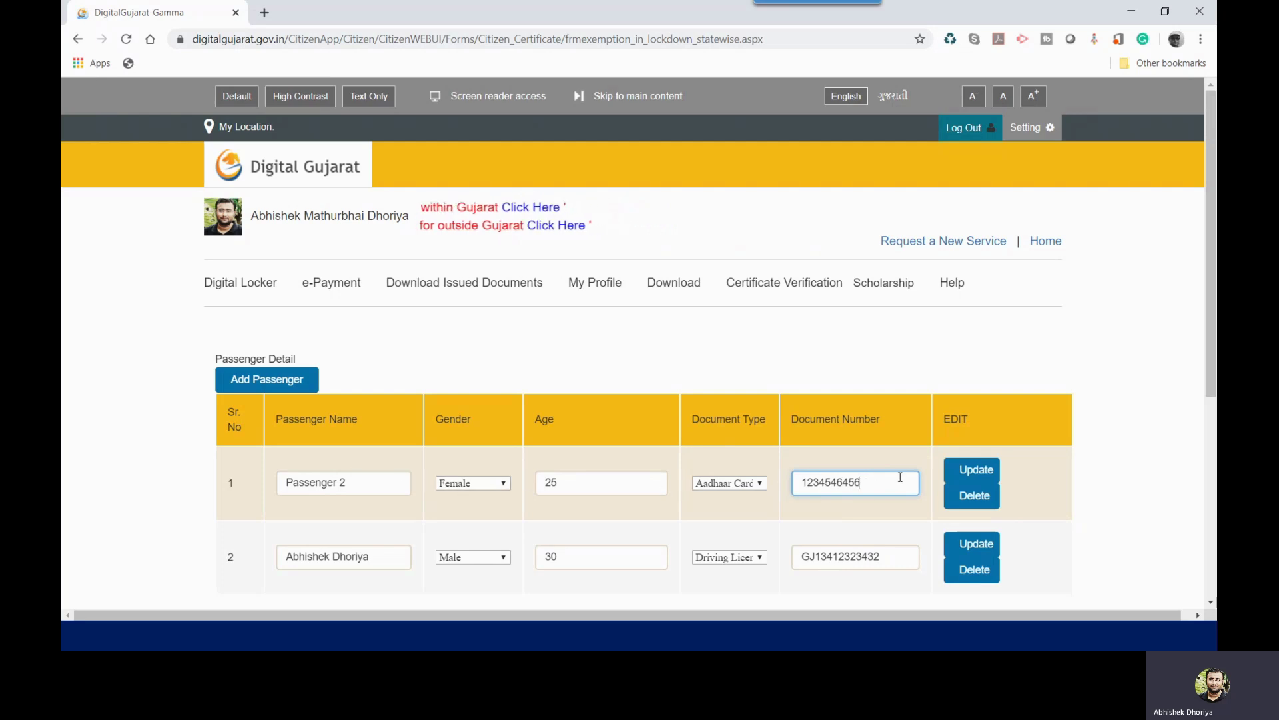
{"action": "left_click", "coordinate": [963, 470]}
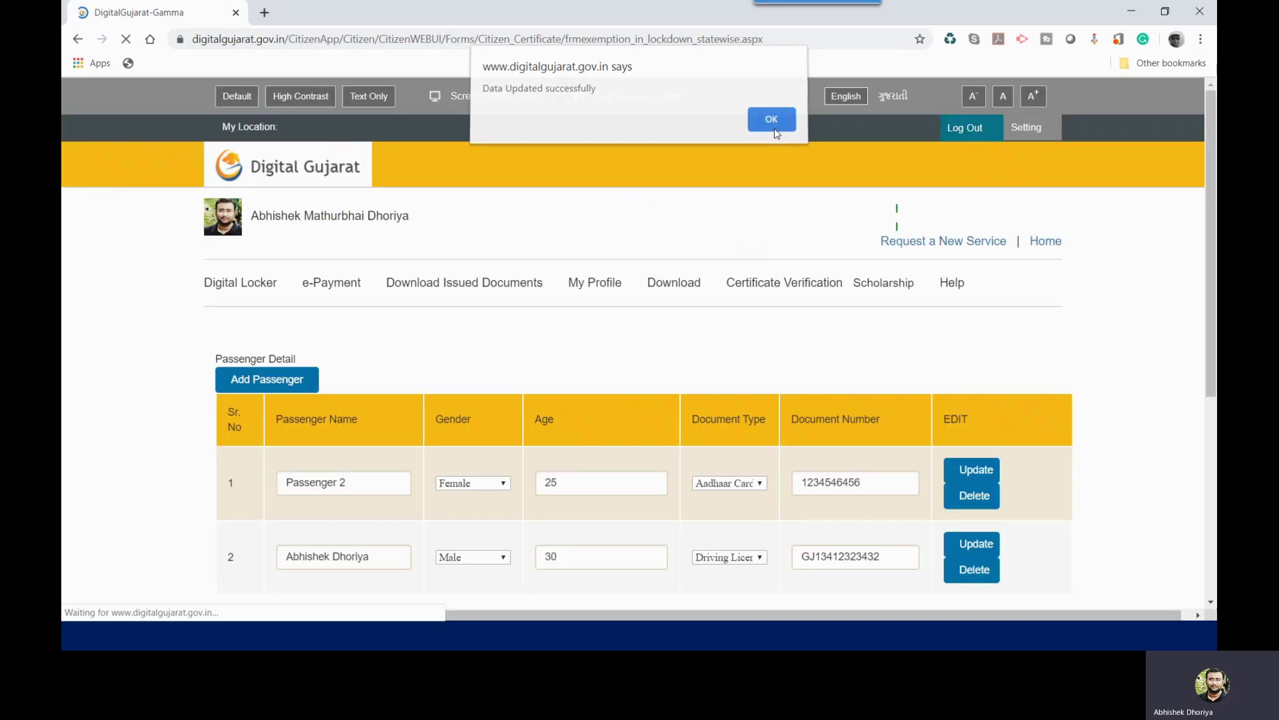
{"action": "left_click", "coordinate": [773, 125]}
Step: Add 'Passenger 3' as a male passenger aged 12
{"action": "left_click", "coordinate": [278, 374]}
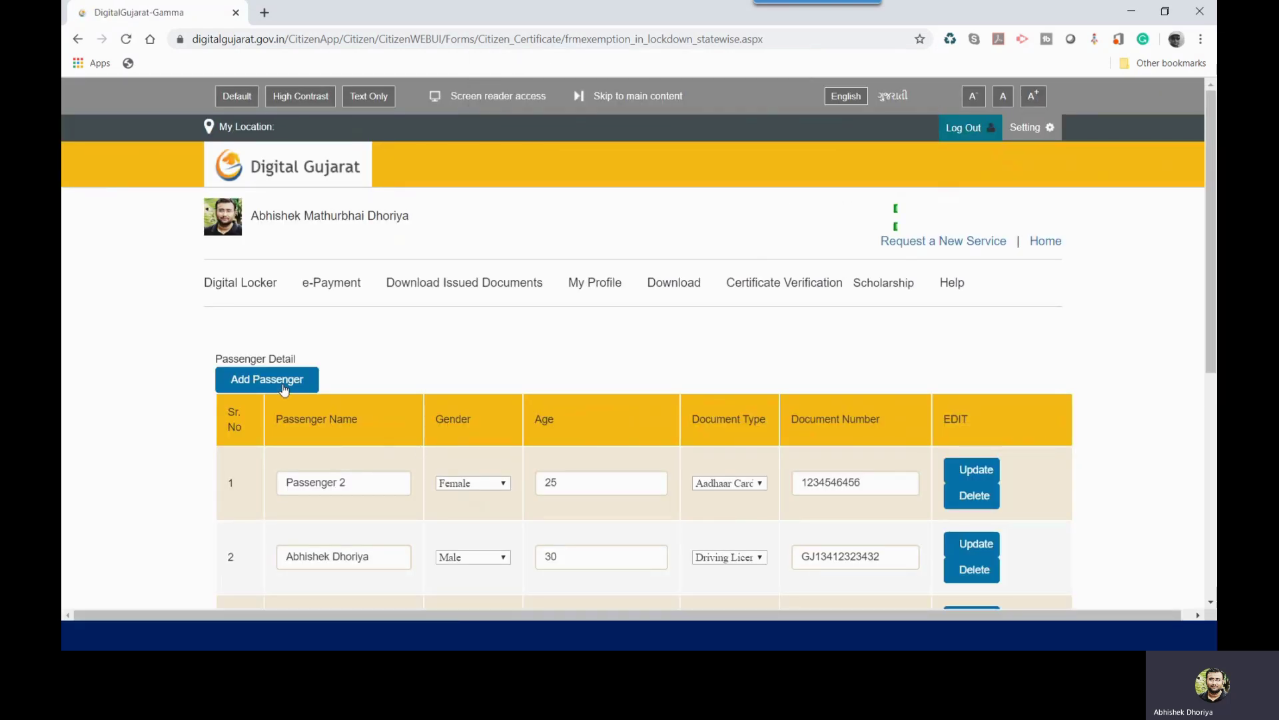
{"action": "scroll", "coordinate": [378, 410], "scroll_direction": "down", "scroll_amount": 5}
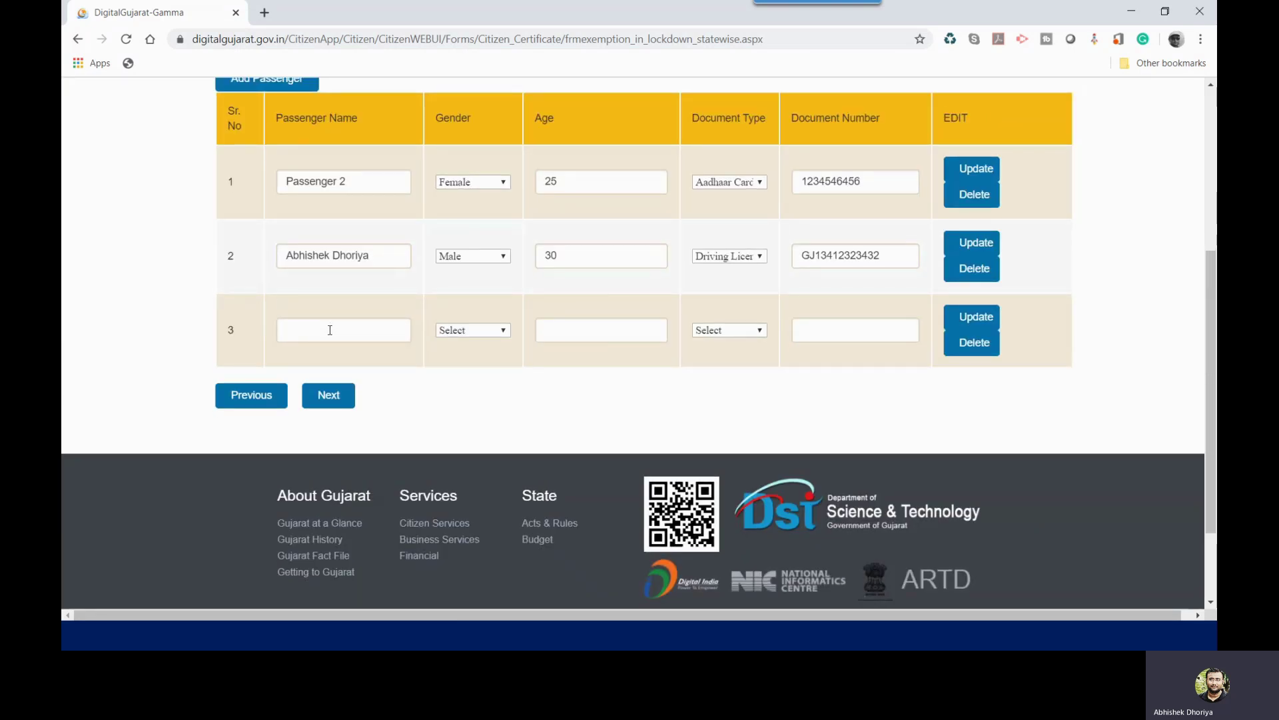
{"action": "scroll", "coordinate": [329, 329], "scroll_direction": "up", "scroll_amount": 1}
{"action": "left_click", "coordinate": [335, 403]}
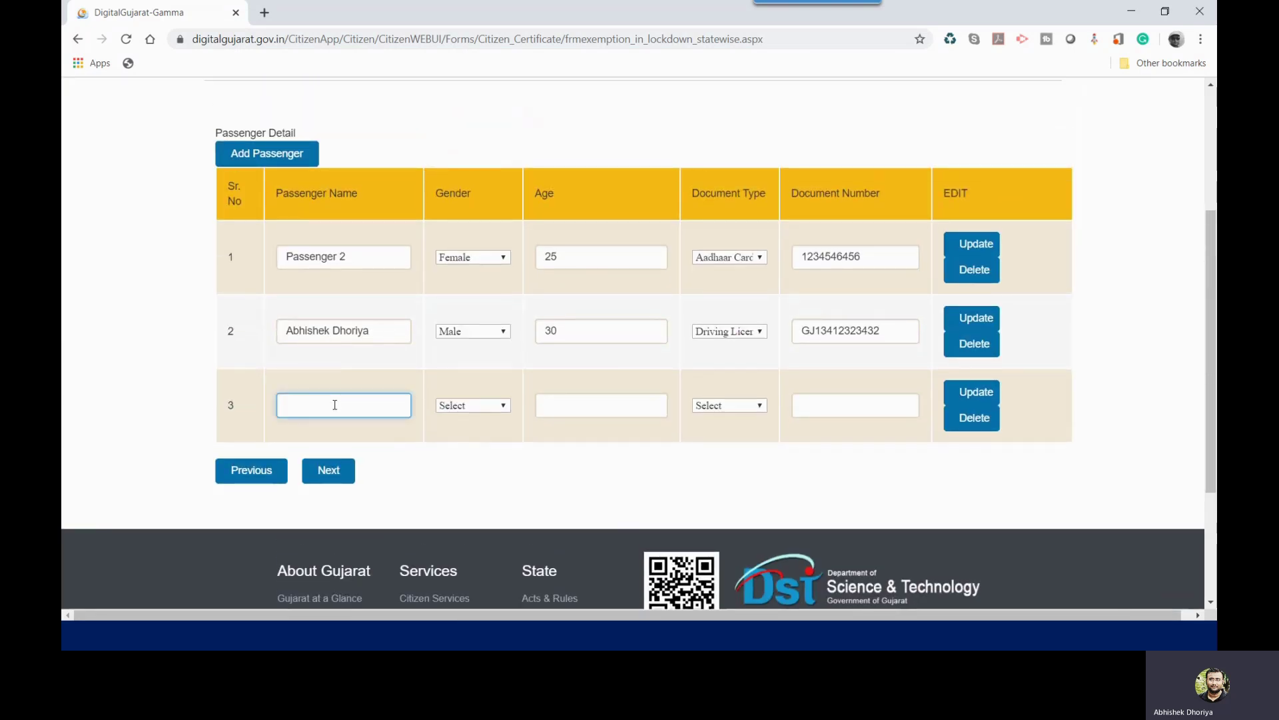
{"action": "type", "text": "Passenger 3"}
{"action": "left_click", "coordinate": [481, 407]}
{"action": "left_click", "coordinate": [475, 444]}
{"action": "left_click", "coordinate": [558, 408]}
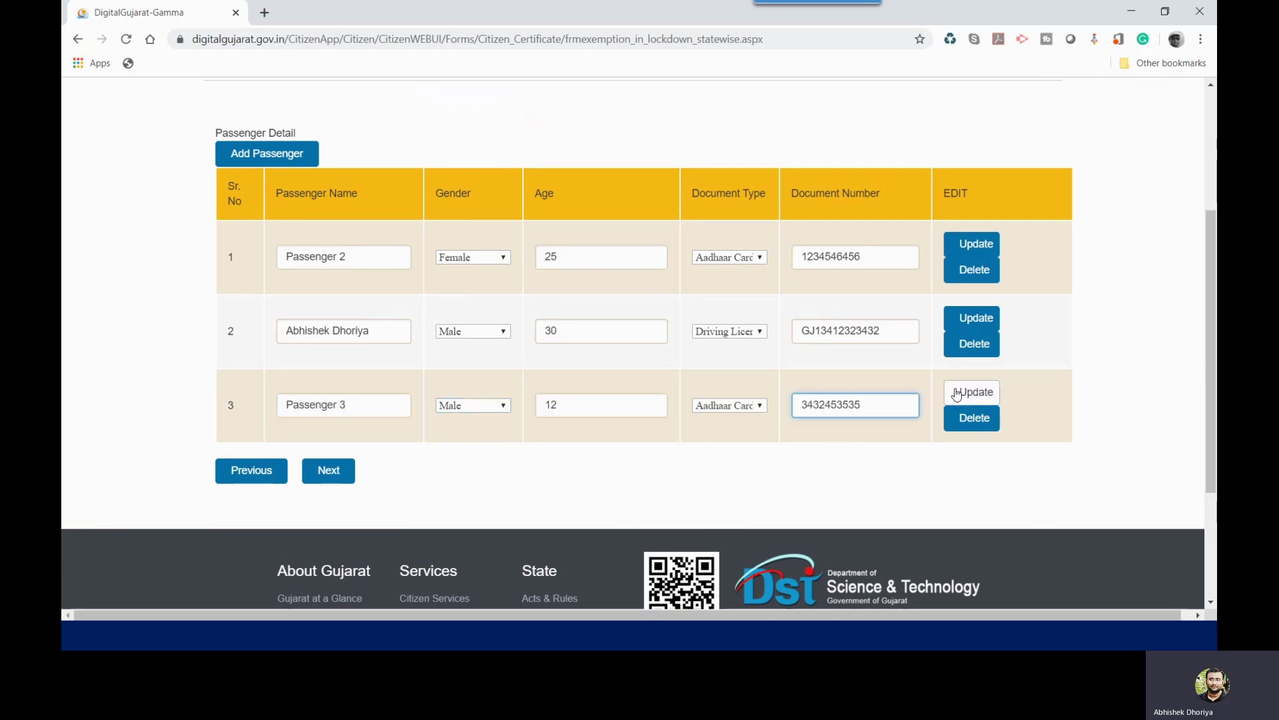
{"action": "left_click", "coordinate": [976, 392]}
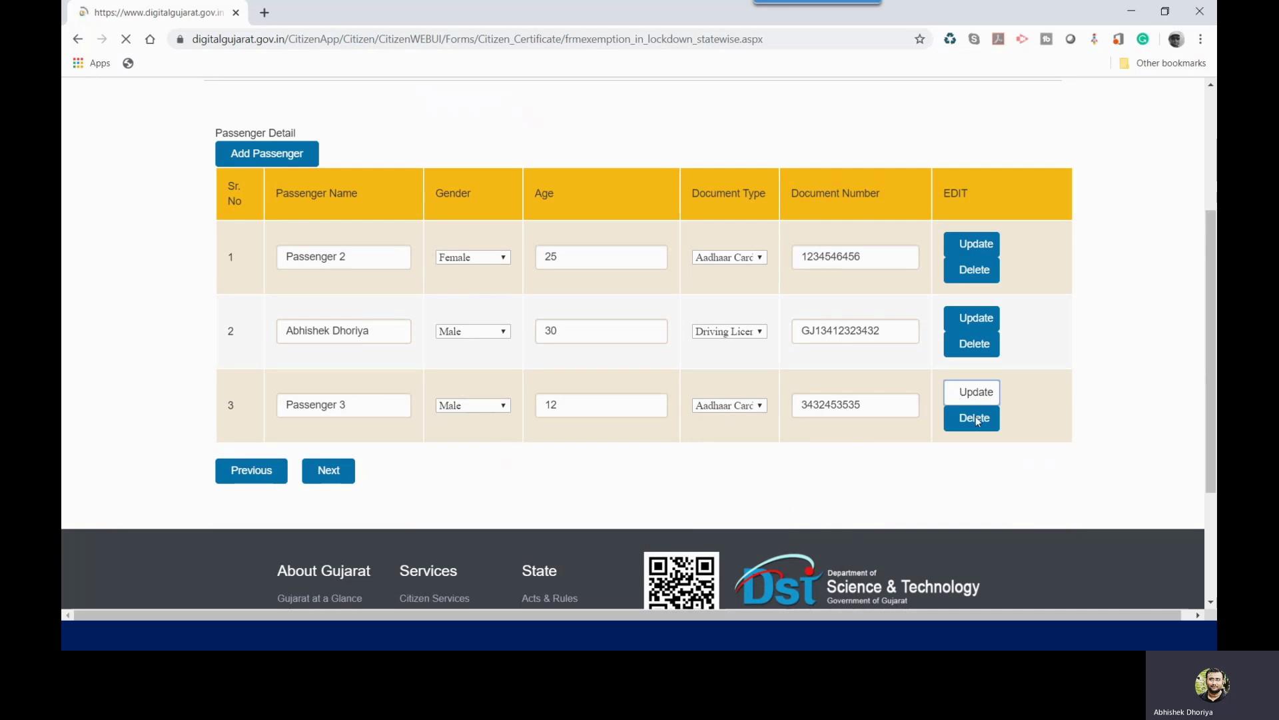
Step: Confirm the saved passenger list and proceed to the Document Attach step
{"action": "left_click", "coordinate": [771, 124]}
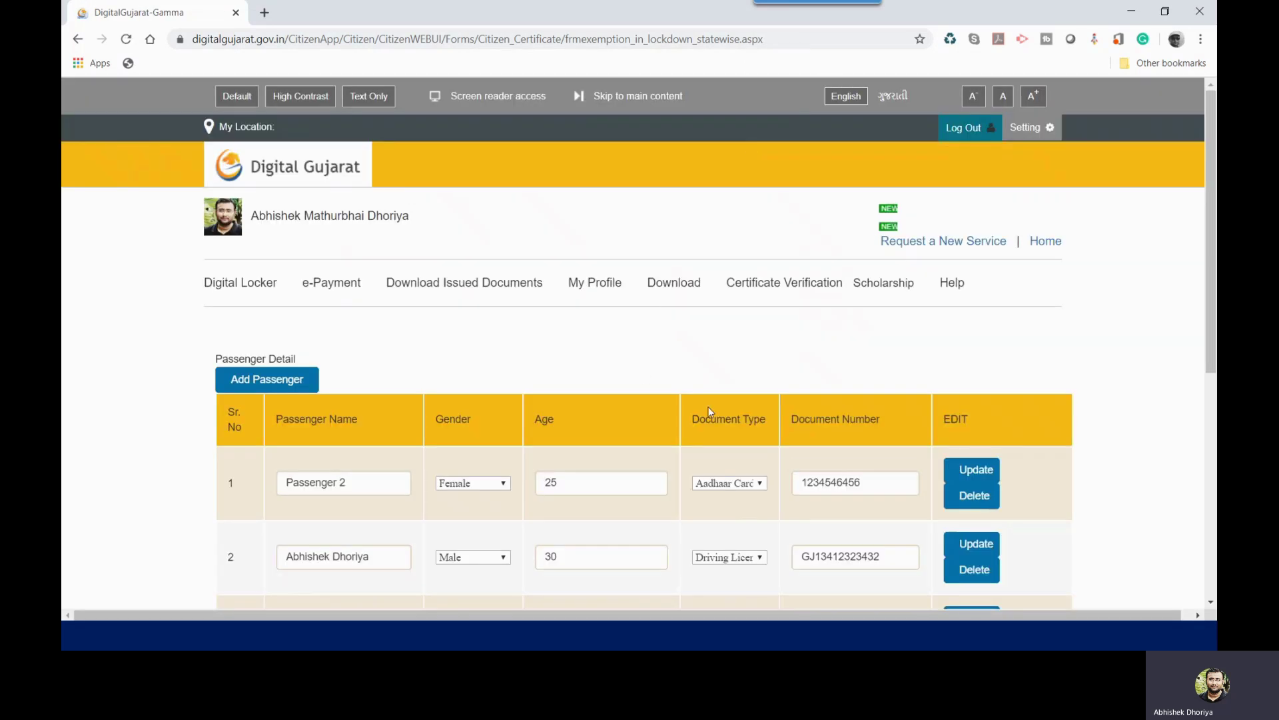
{"action": "scroll", "coordinate": [711, 408], "scroll_direction": "down", "scroll_amount": 3}
{"action": "scroll", "coordinate": [711, 408], "scroll_direction": "up", "scroll_amount": 1}
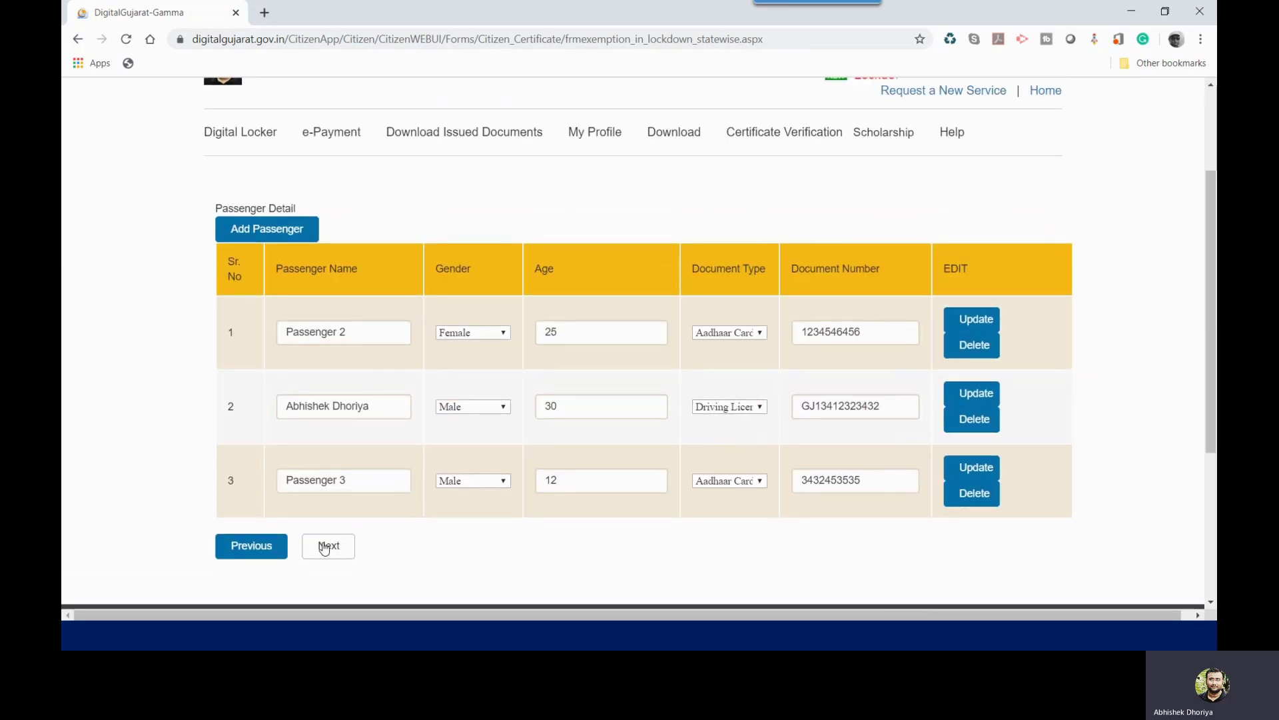
{"action": "left_click", "coordinate": [344, 552]}
Step: Select Driving License as identity proof, upload its file and acknowledge the success alert
{"action": "scroll", "coordinate": [360, 506], "scroll_direction": "down", "scroll_amount": 5}
{"action": "scroll", "coordinate": [195, 430], "scroll_direction": "up", "scroll_amount": 1}
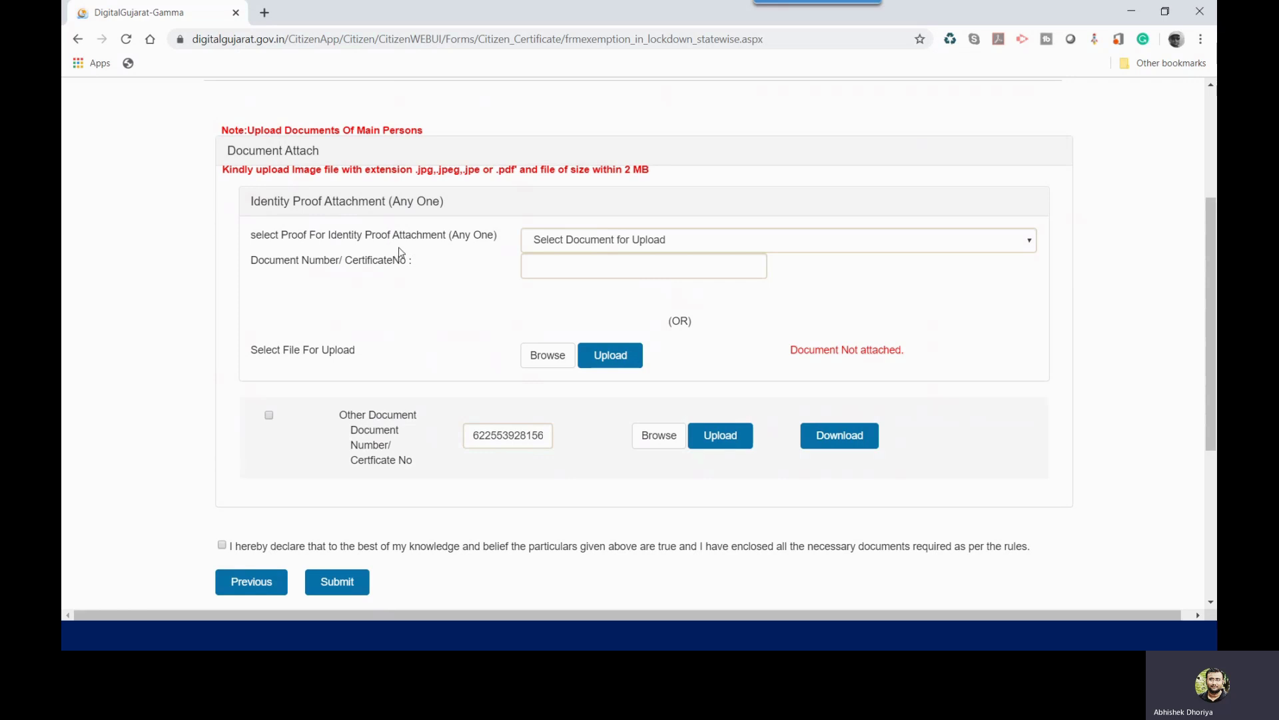
{"action": "left_click", "coordinate": [583, 245]}
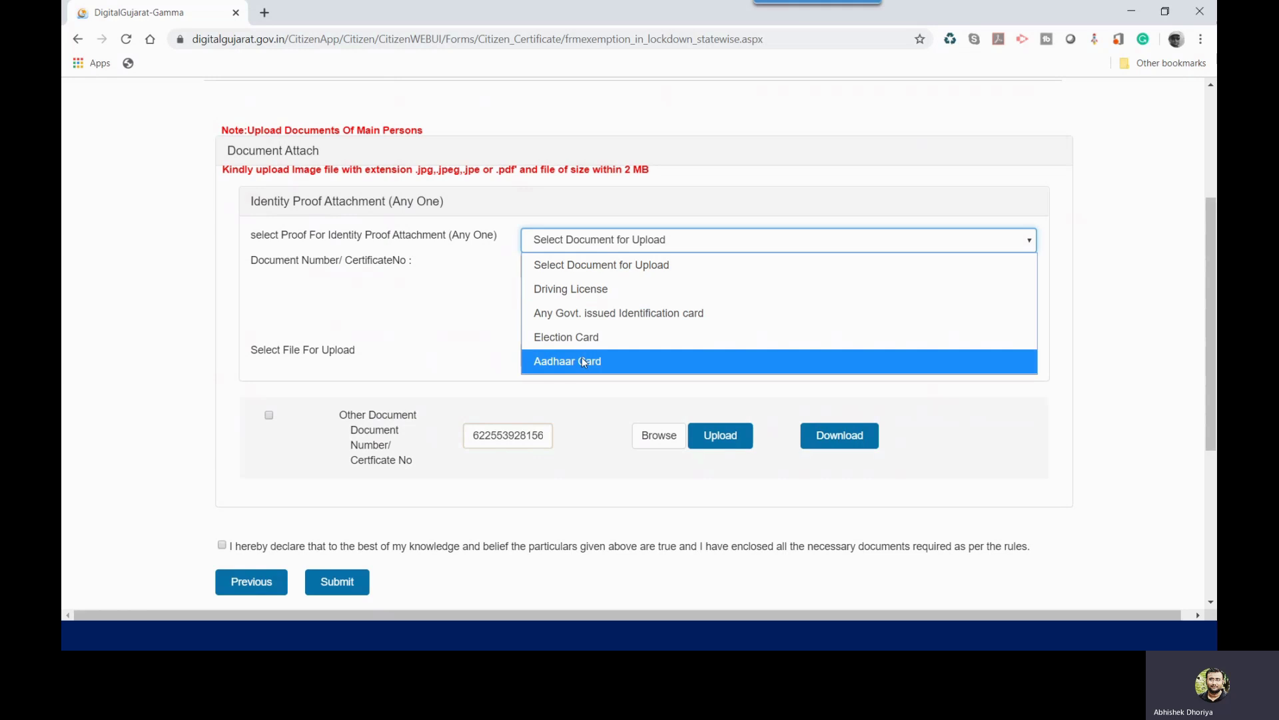
{"action": "left_click", "coordinate": [585, 290]}
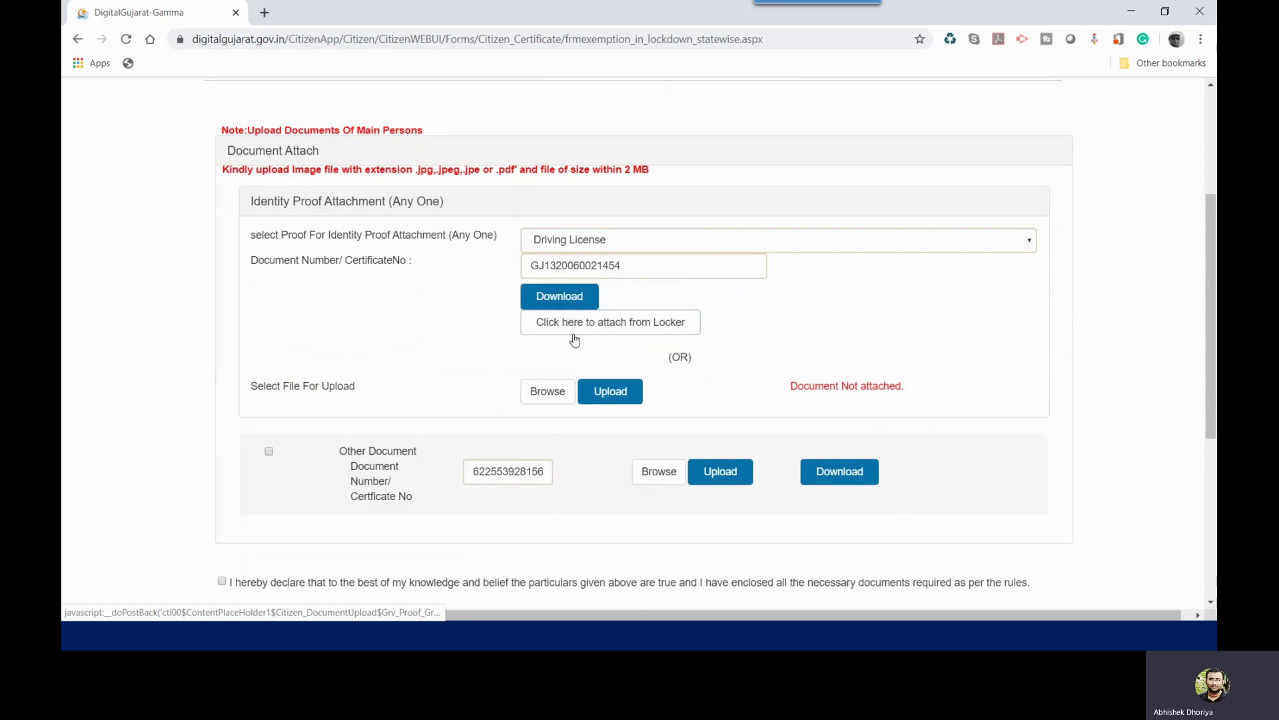
{"action": "left_click", "coordinate": [549, 393]}
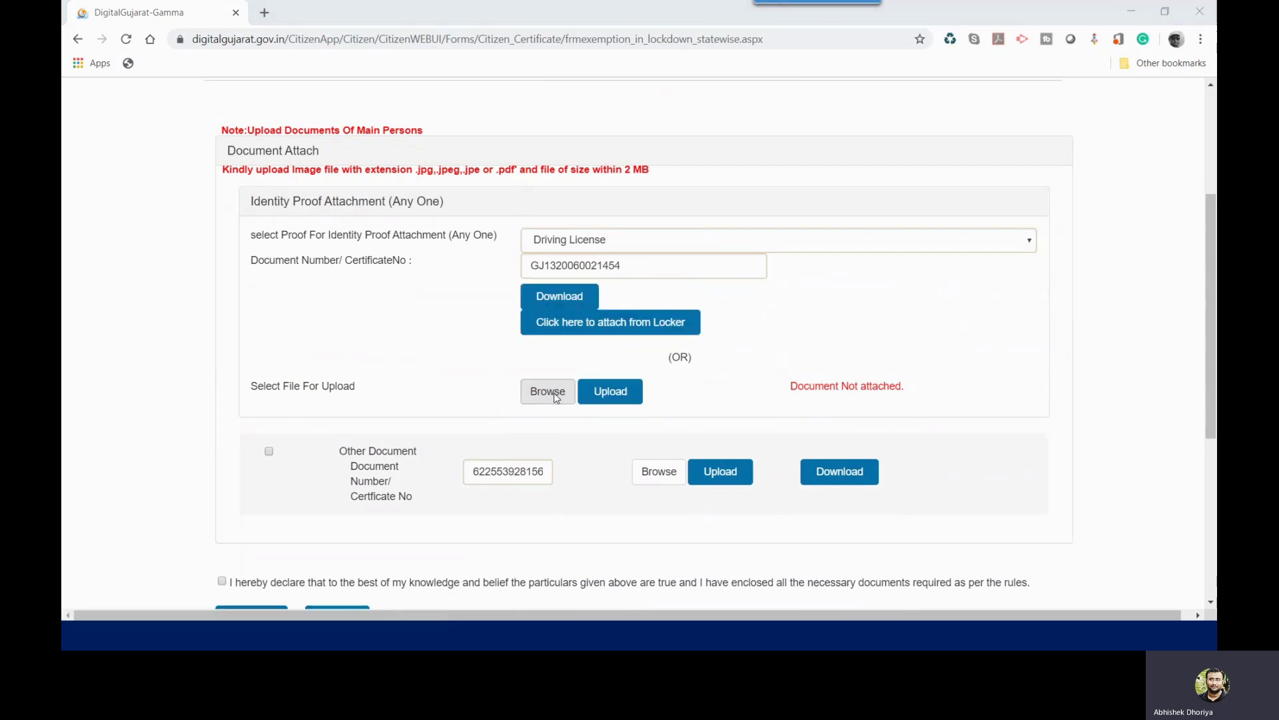
{"action": "double_click", "coordinate": [408, 127]}
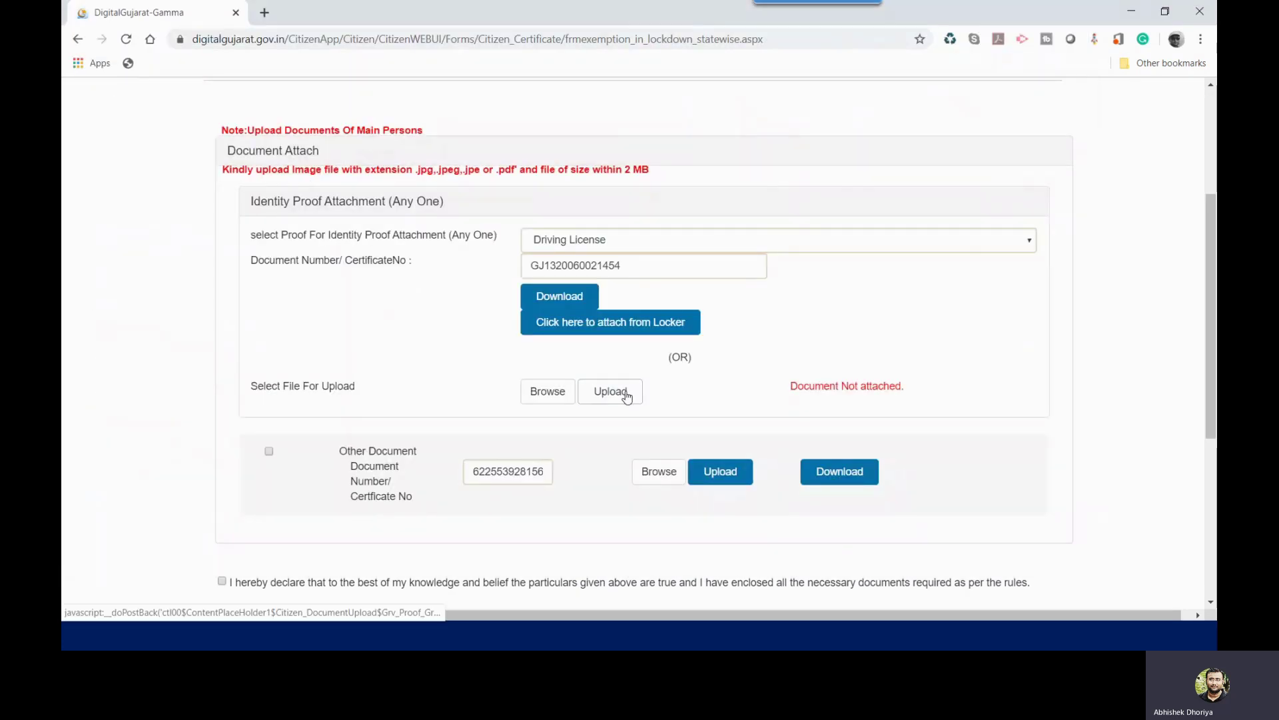
{"action": "left_click", "coordinate": [627, 393]}
{"action": "left_click", "coordinate": [764, 122]}
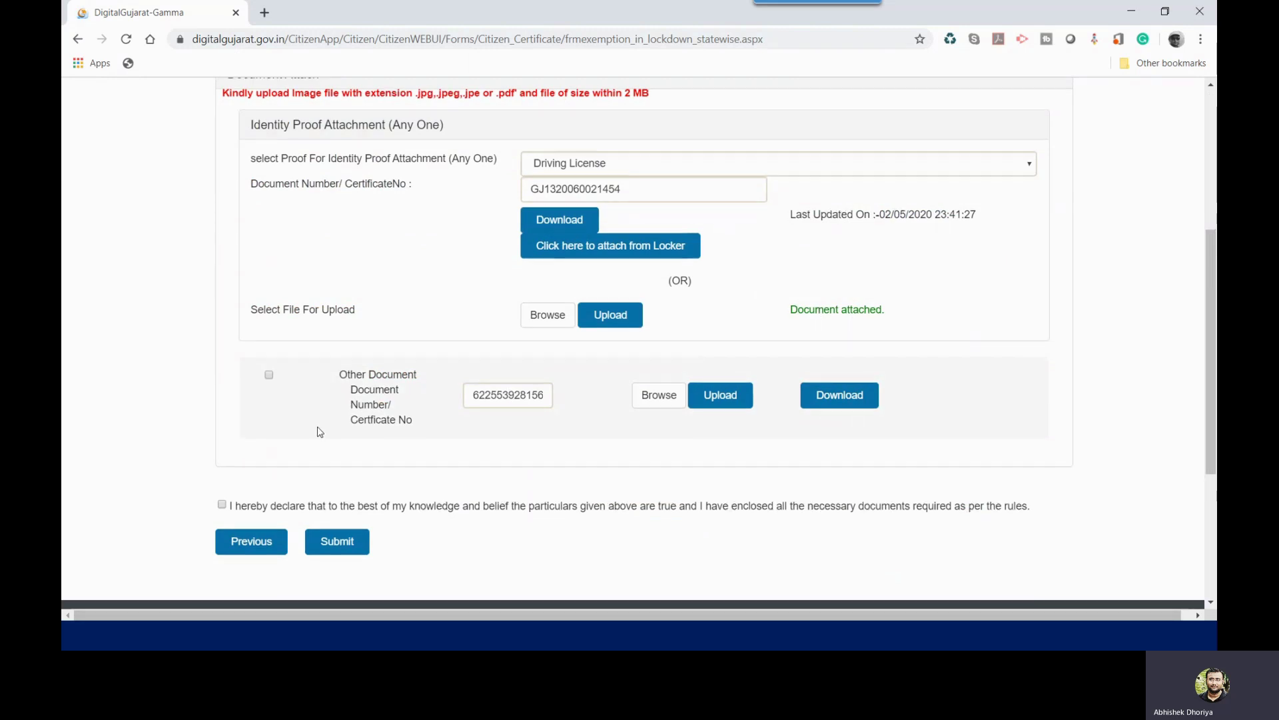
Step: Return to the home dashboard showing 6 requested, 1 approved and 5 pending applications
{"action": "scroll", "coordinate": [317, 427], "scroll_direction": "down", "scroll_amount": 3}
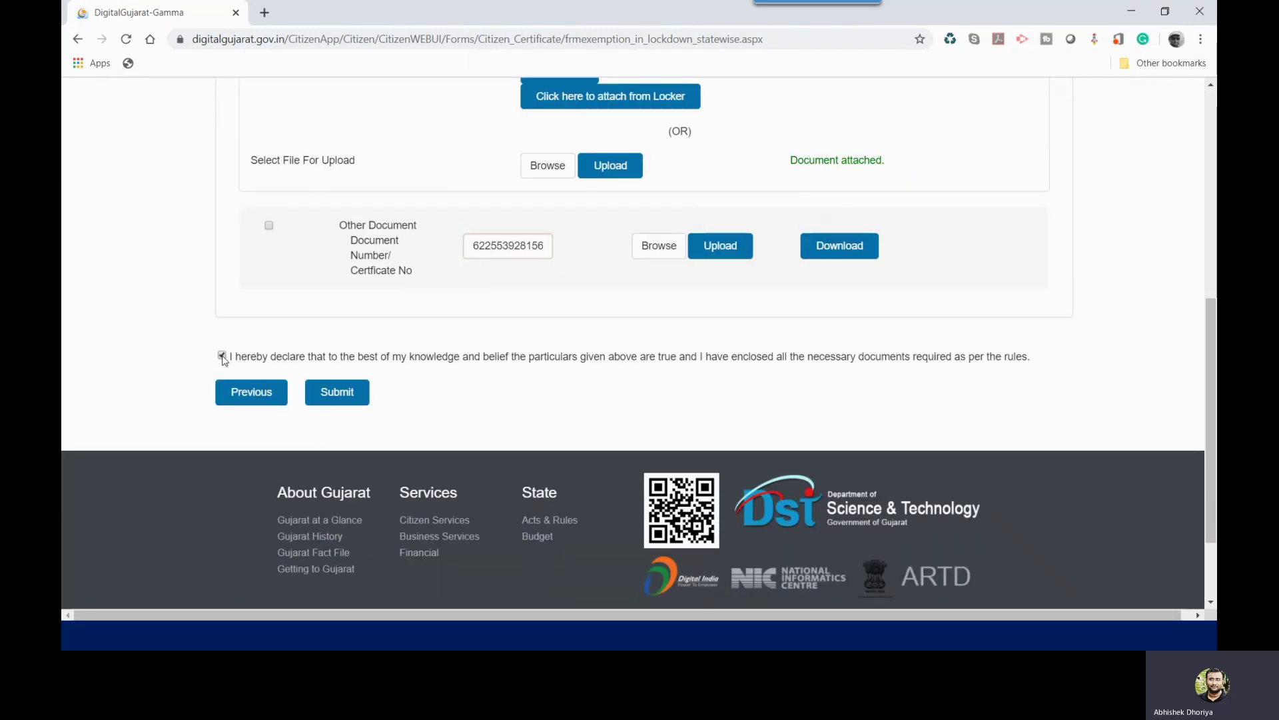
{"action": "scroll", "coordinate": [316, 443], "scroll_direction": "up", "scroll_amount": 1}
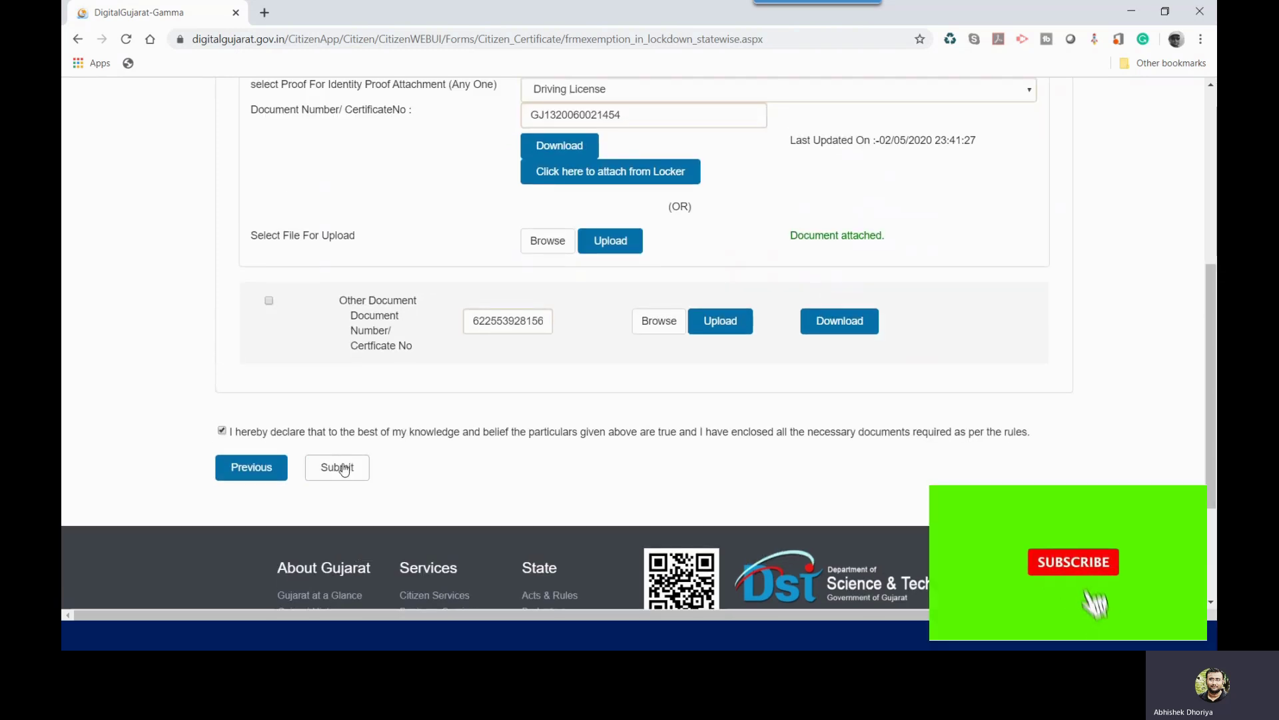
{"action": "scroll", "coordinate": [343, 470], "scroll_direction": "up", "scroll_amount": 4}
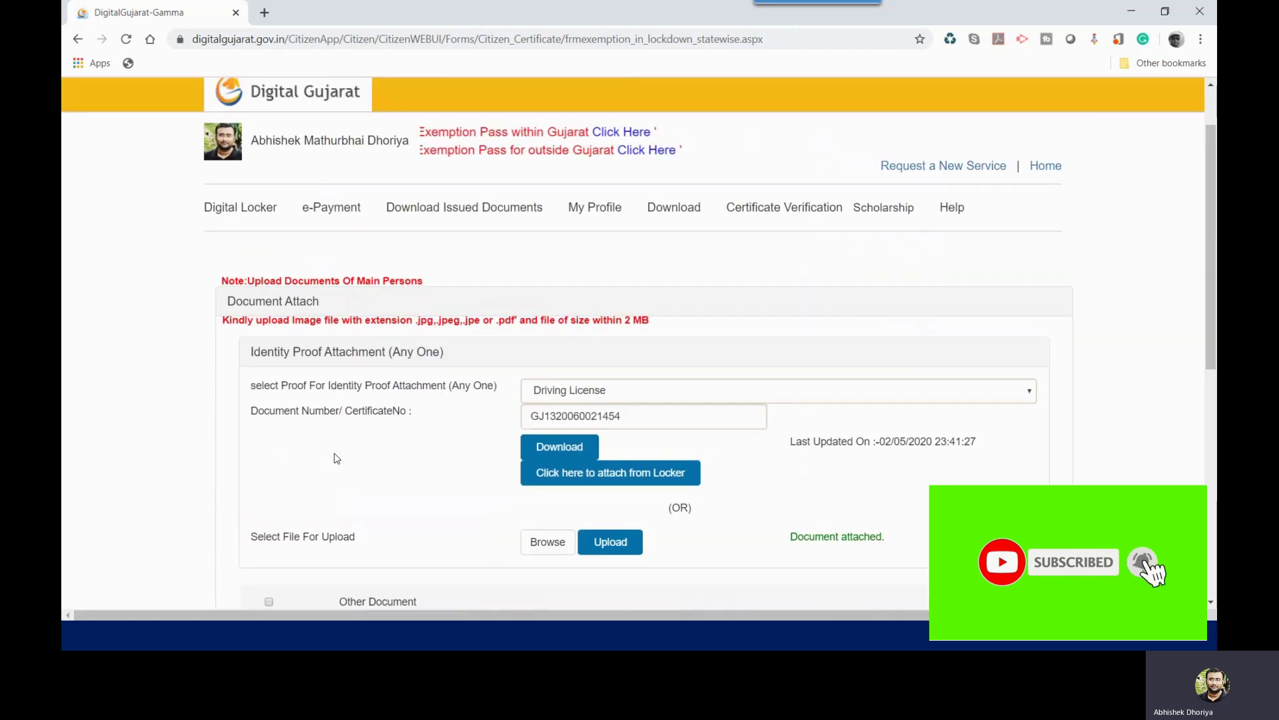
{"action": "left_click", "coordinate": [1046, 166]}
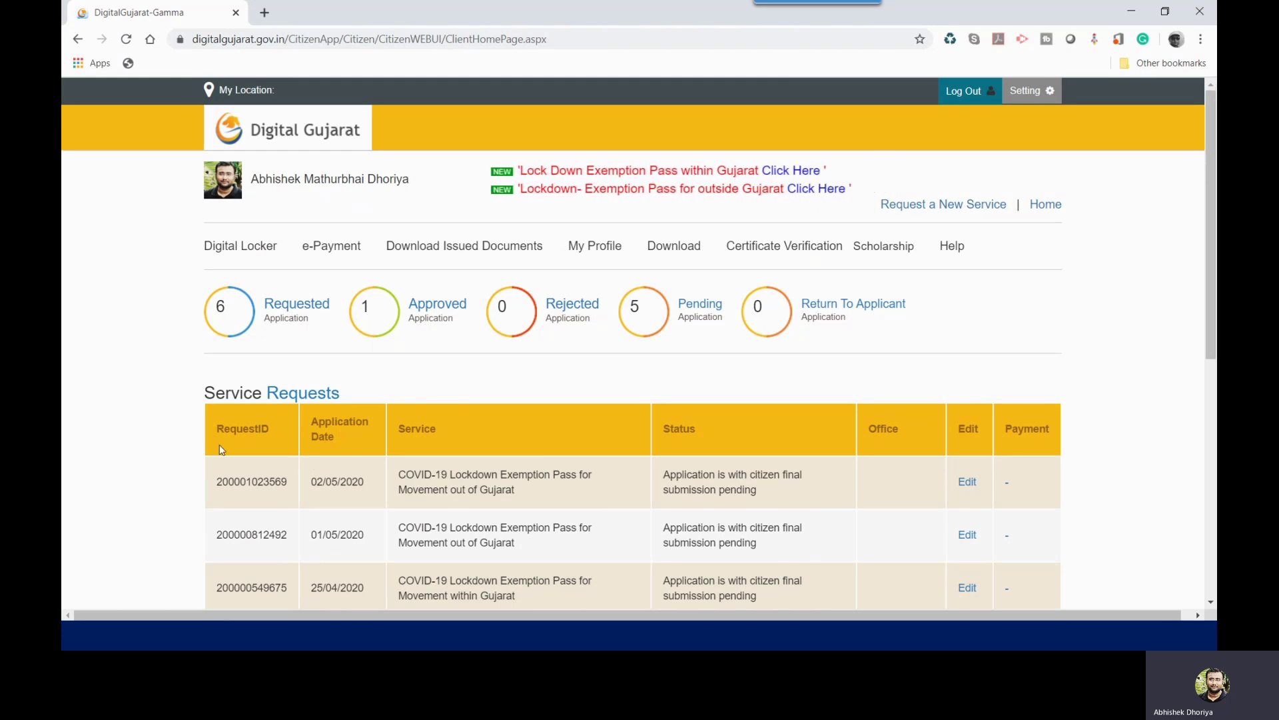
{"action": "left_click_drag", "start_coordinate": [222, 481], "coordinate": [368, 496]}
{"action": "left_click", "coordinate": [222, 480]}
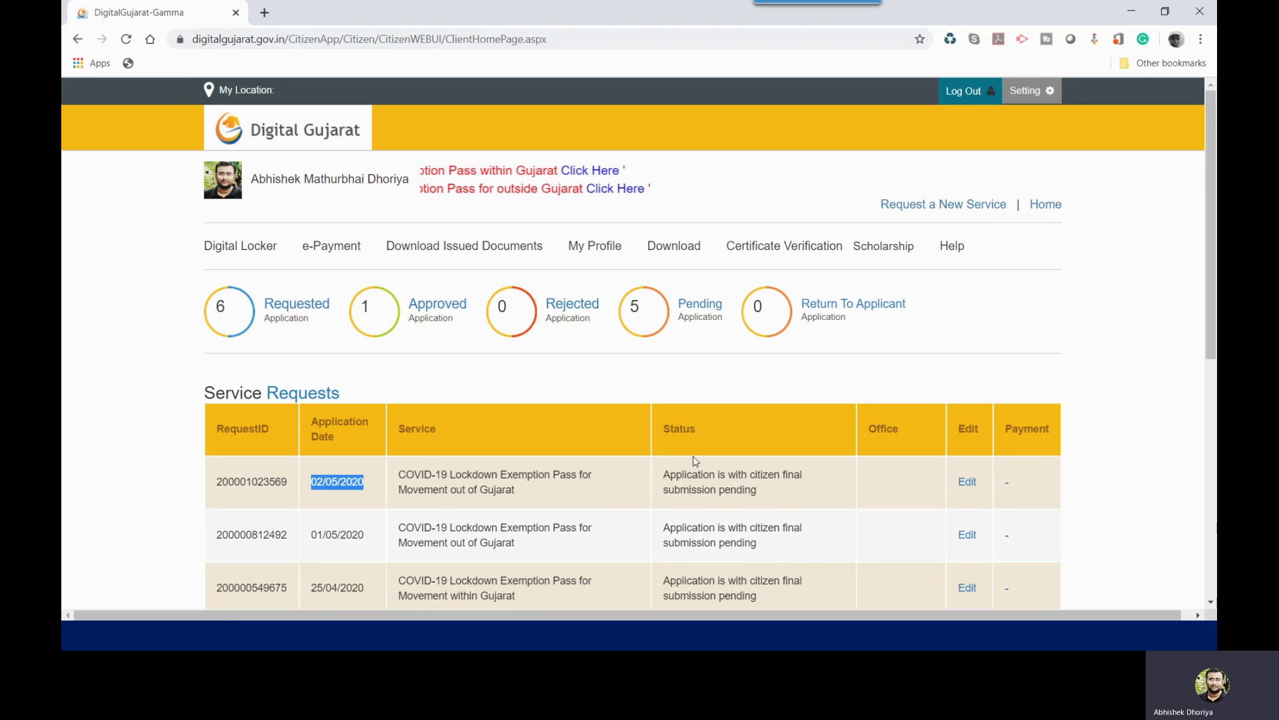
{"action": "left_click_drag", "start_coordinate": [668, 475], "coordinate": [781, 495]}
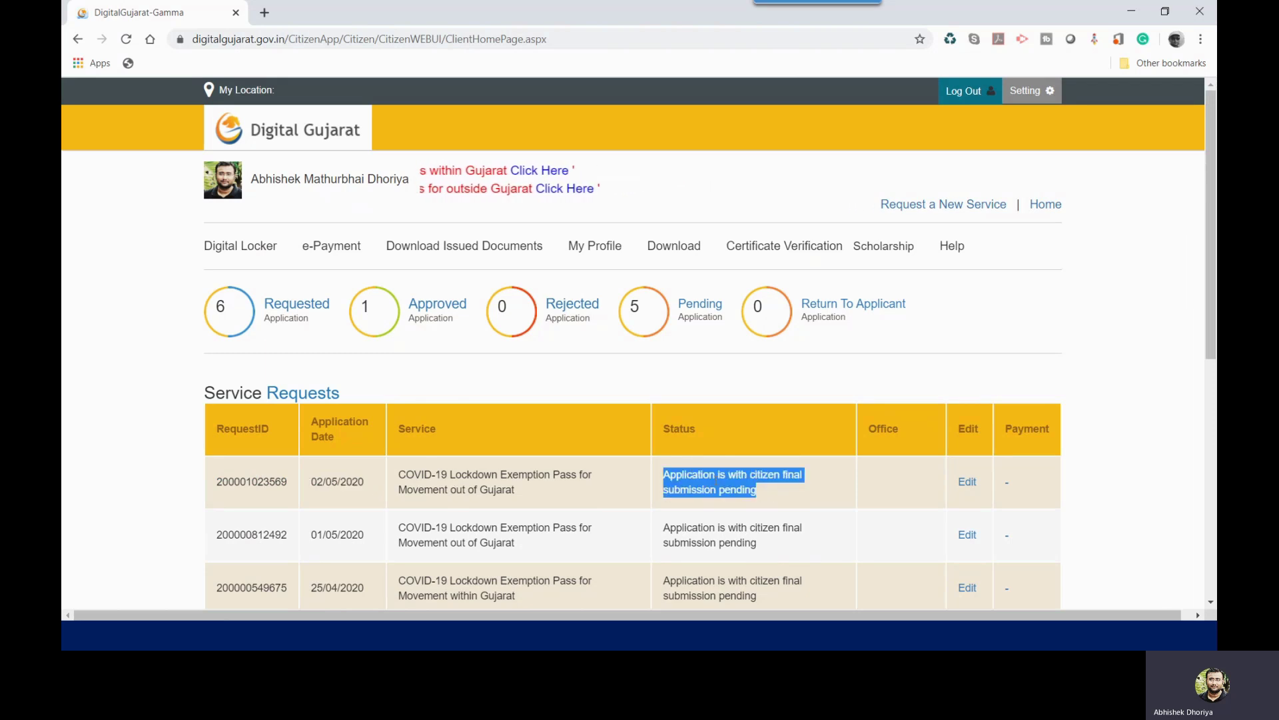
{"action": "left_click", "coordinate": [685, 490]}
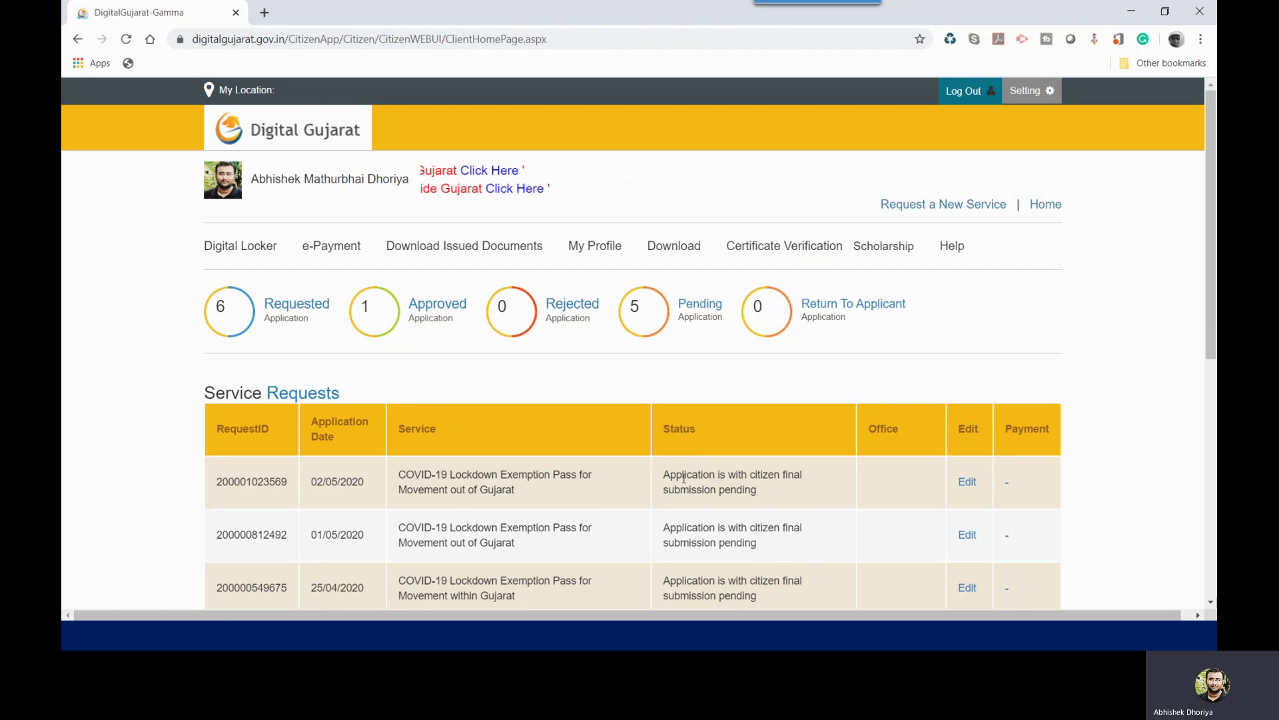
{"action": "left_click_drag", "start_coordinate": [666, 476], "coordinate": [757, 489]}
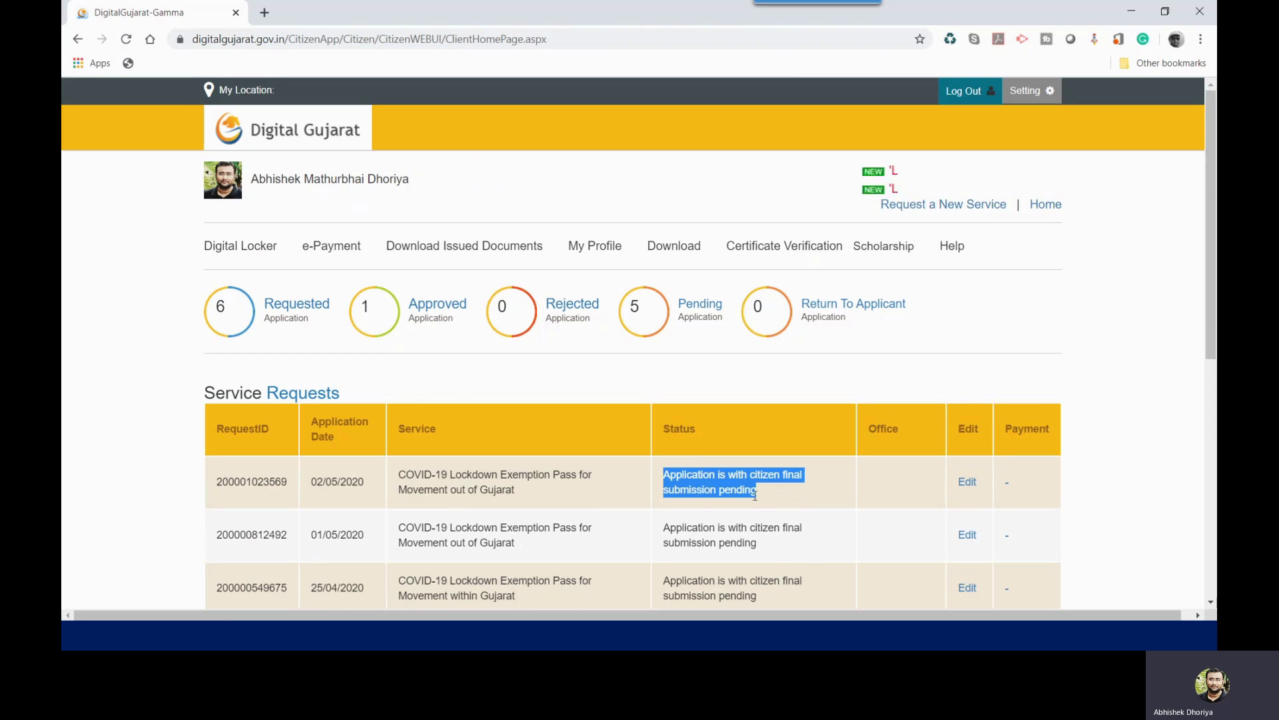
{"action": "scroll", "coordinate": [820, 463], "scroll_direction": "down", "scroll_amount": 2}
{"action": "scroll", "coordinate": [666, 400], "scroll_direction": "up", "scroll_amount": 2}
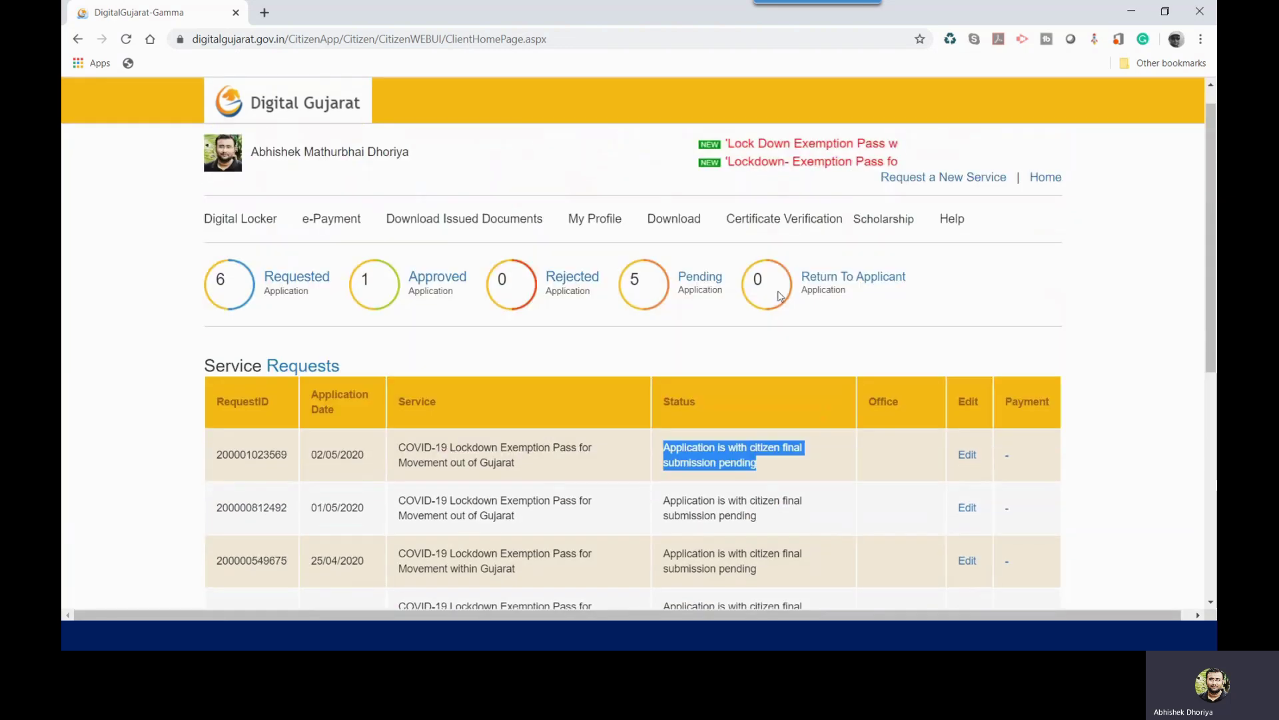
{"action": "scroll", "coordinate": [466, 300], "scroll_direction": "down", "scroll_amount": 2}
{"action": "scroll", "coordinate": [400, 243], "scroll_direction": "up", "scroll_amount": 2}
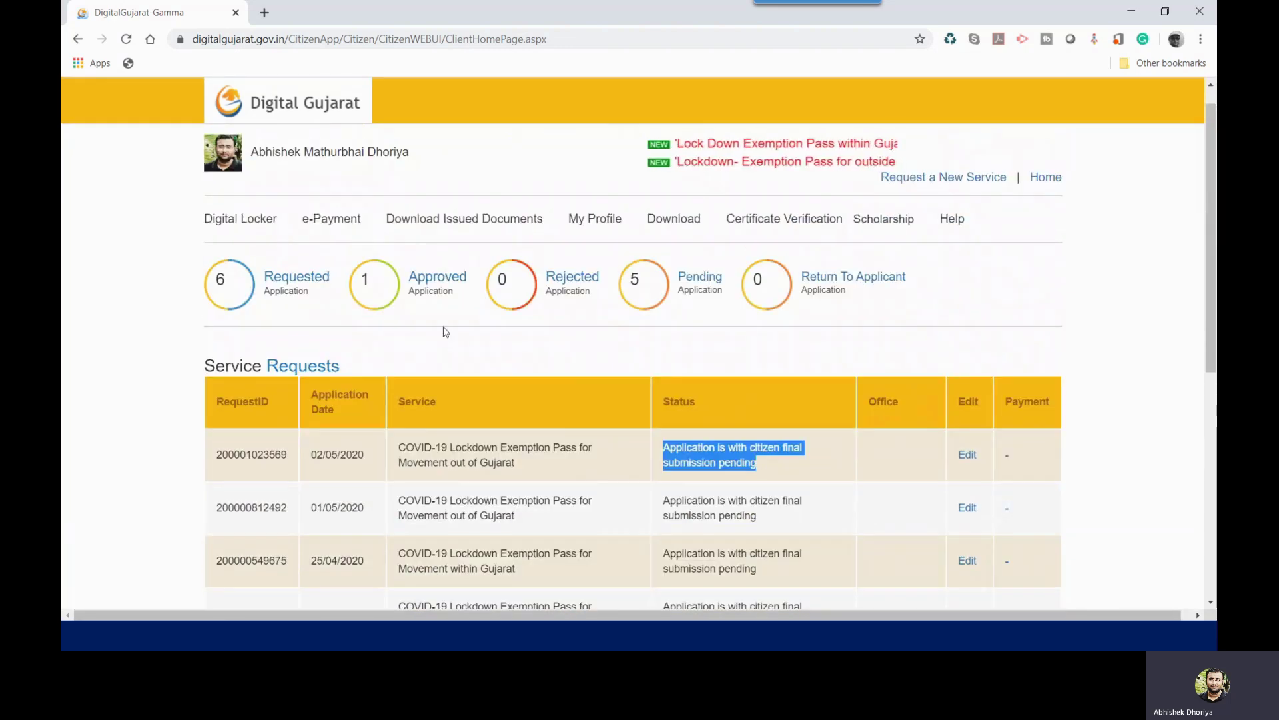
{"action": "scroll", "coordinate": [688, 459], "scroll_direction": "down", "scroll_amount": 4}
{"action": "left_click_drag", "start_coordinate": [670, 452], "coordinate": [827, 469]}
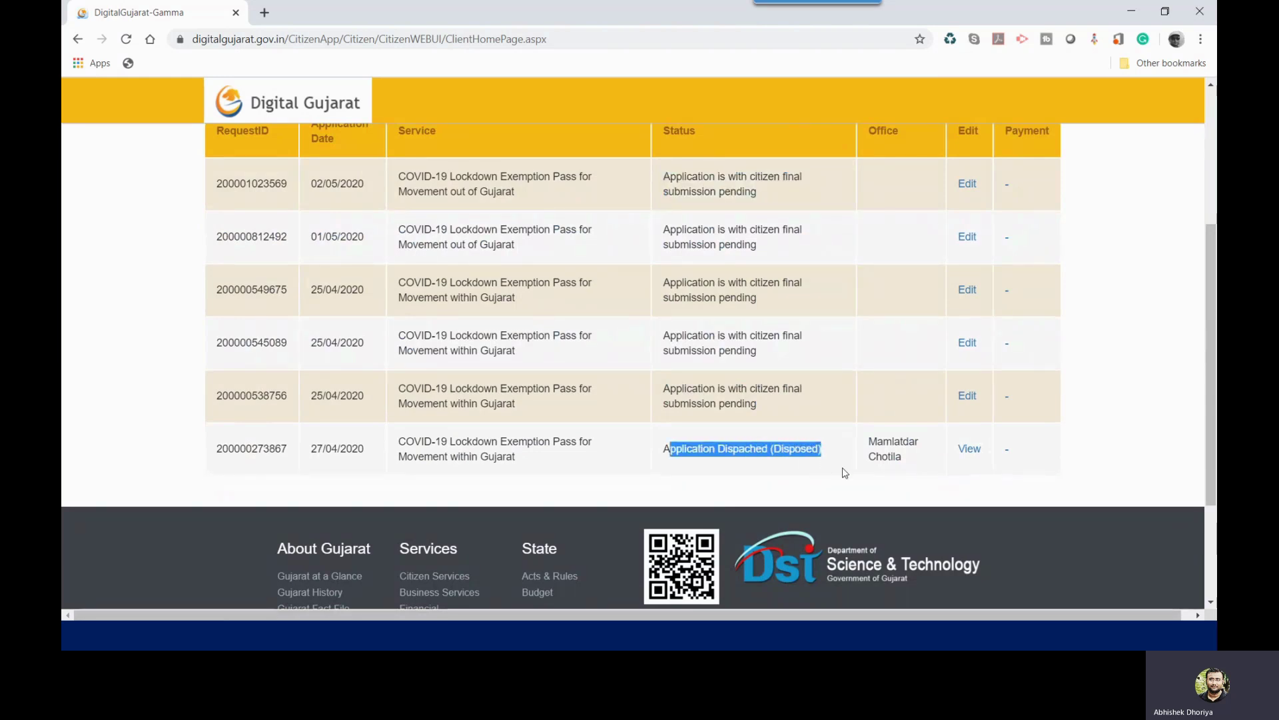
{"action": "scroll", "coordinate": [845, 474], "scroll_direction": "up", "scroll_amount": 5}
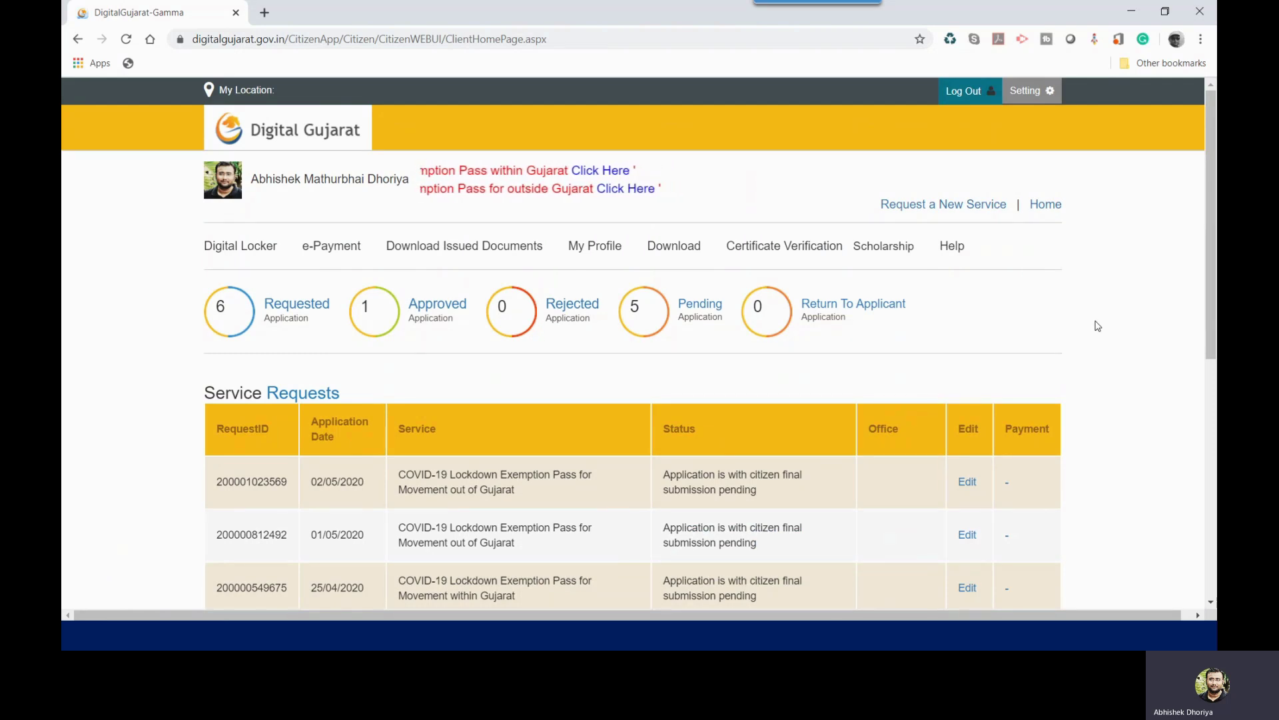
{"action": "scroll", "coordinate": [1098, 326], "scroll_direction": "down", "scroll_amount": 2}
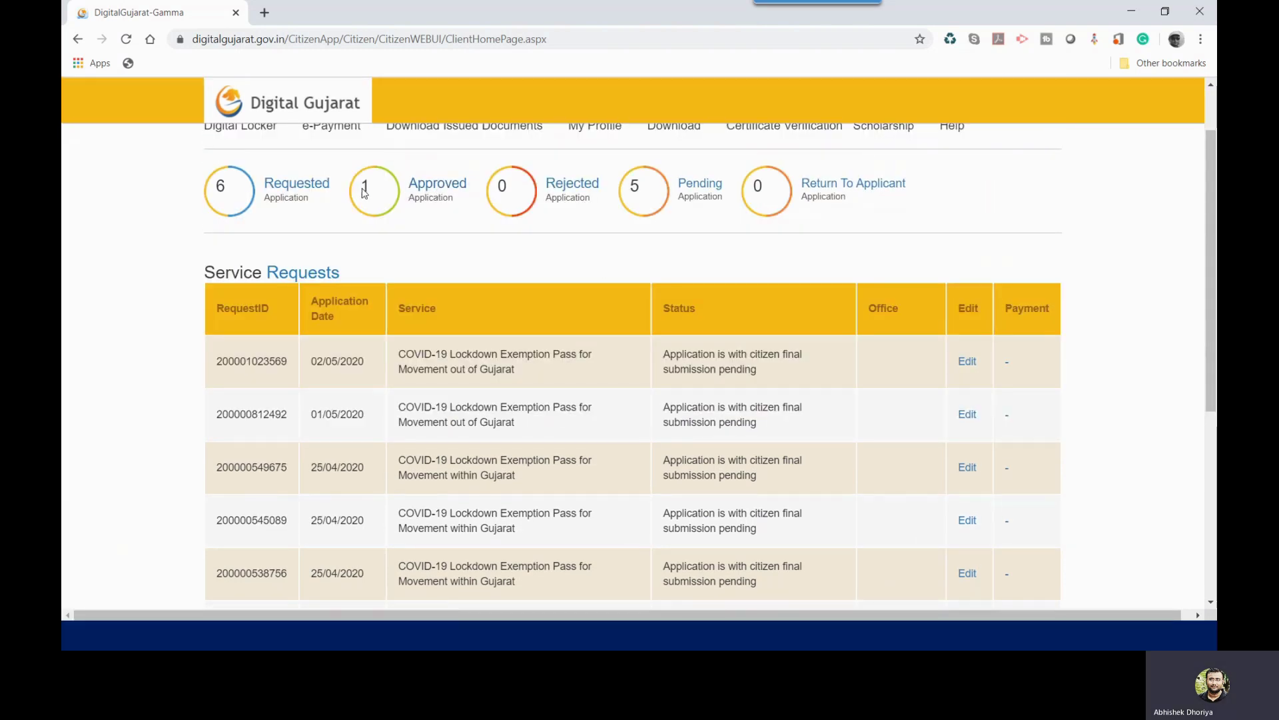
{"action": "scroll", "coordinate": [293, 343], "scroll_direction": "down", "scroll_amount": 4}
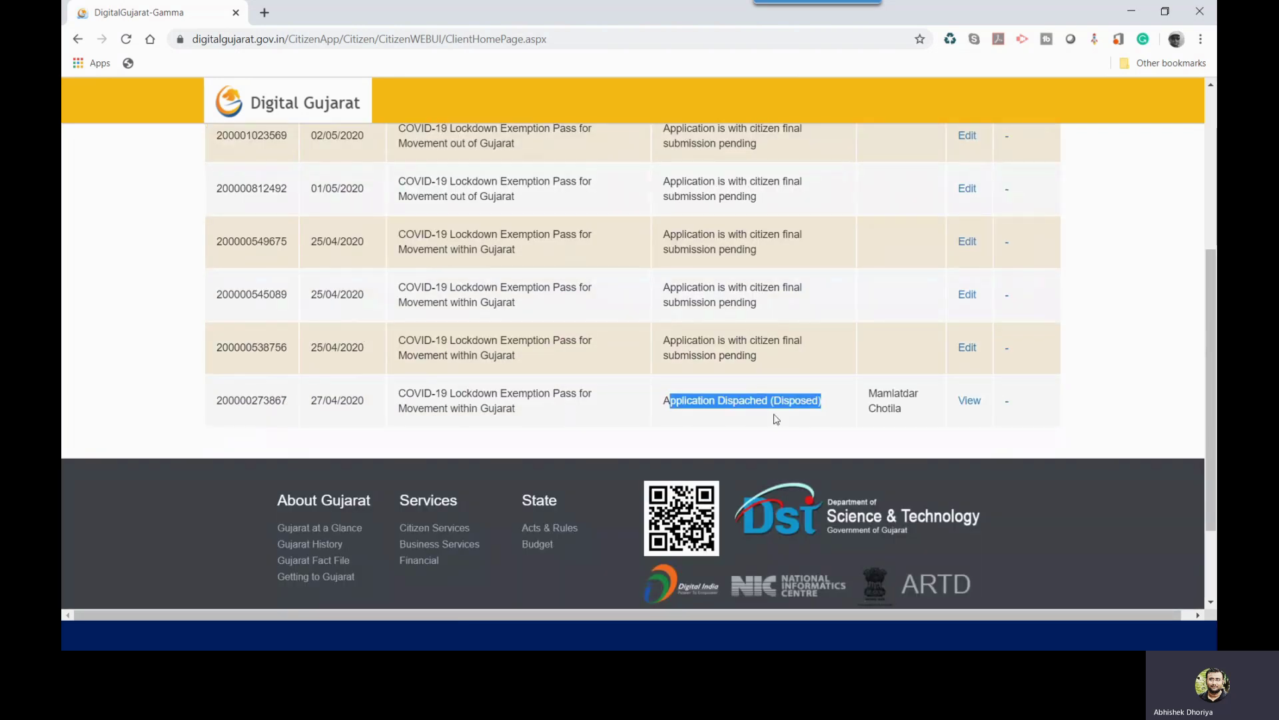
{"action": "left_click", "coordinate": [805, 413]}
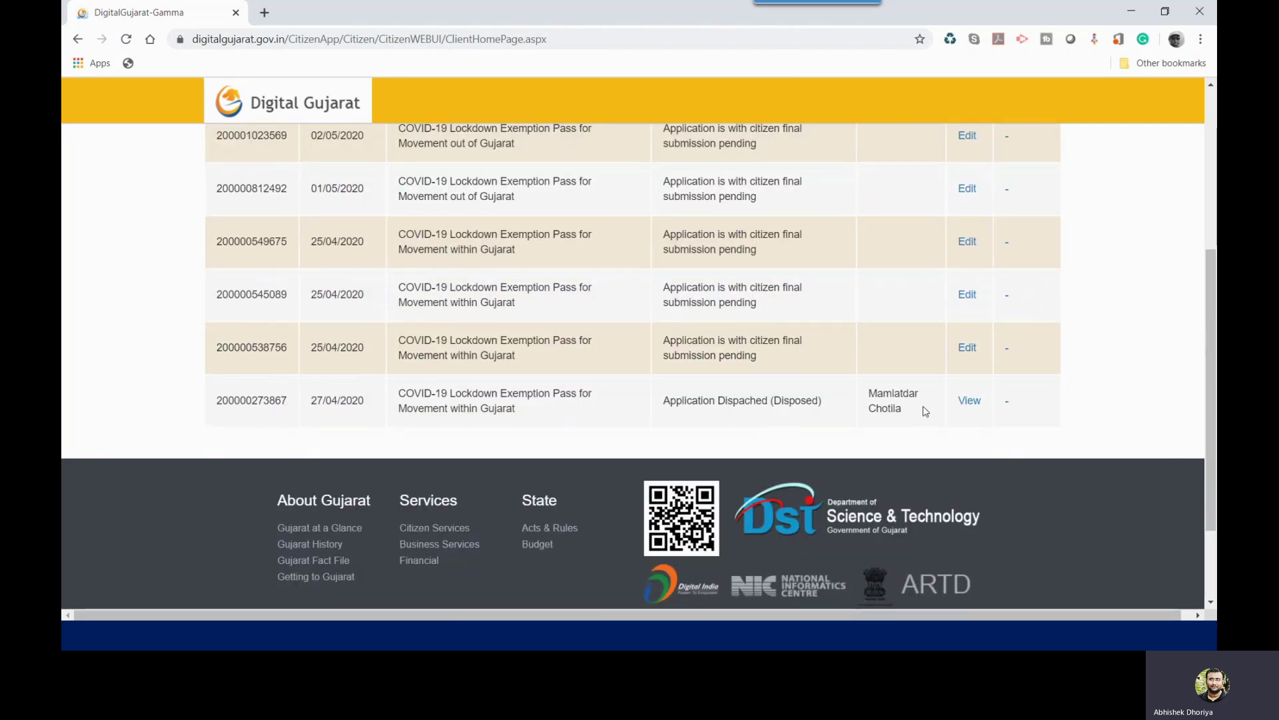
Step: Review the dispatched application's exemption pass PDF, close it, and advance to the required-documents slide
{"action": "left_click", "coordinate": [968, 404]}
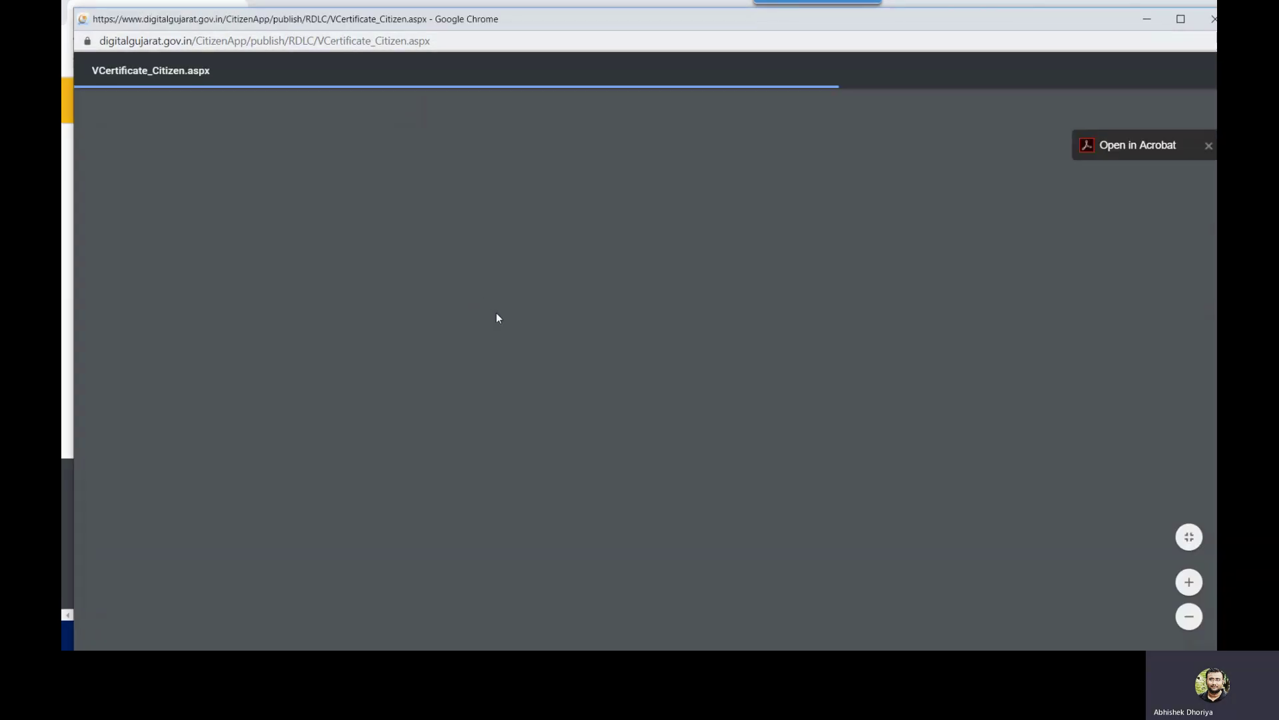
{"action": "scroll", "coordinate": [509, 322], "scroll_direction": "down", "scroll_amount": 7}
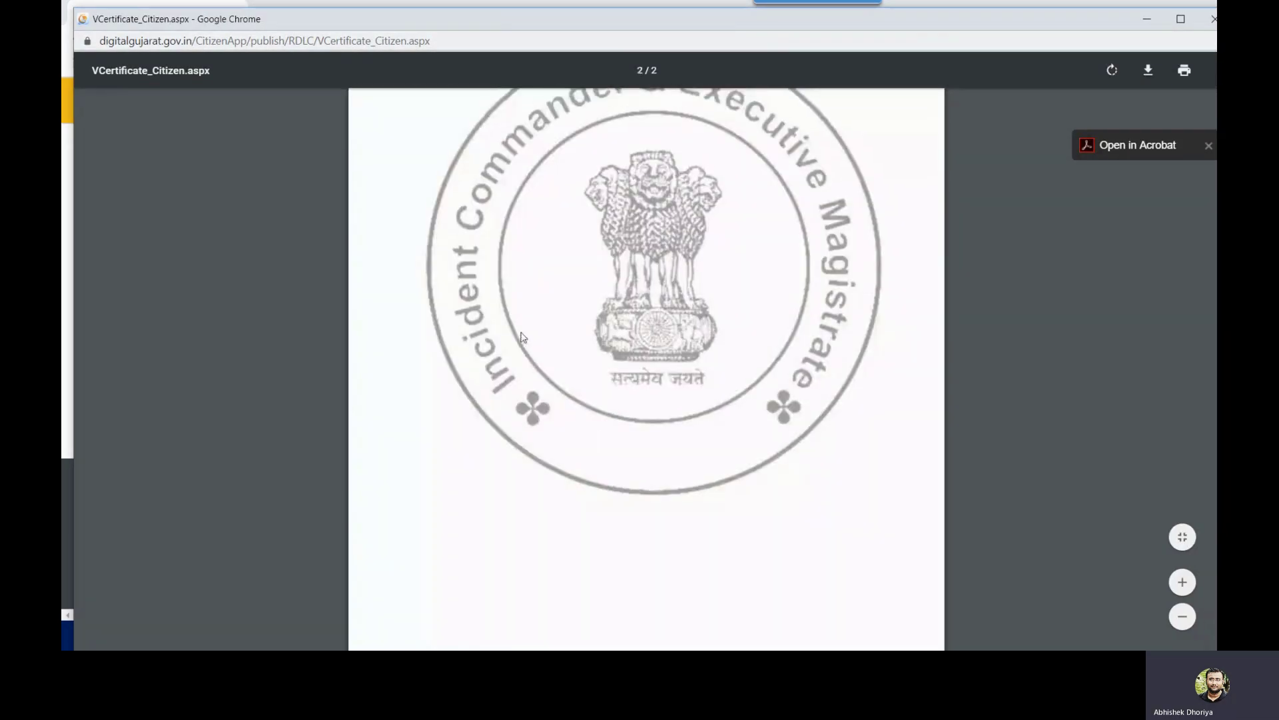
{"action": "scroll", "coordinate": [510, 321], "scroll_direction": "up", "scroll_amount": 7}
{"action": "scroll", "coordinate": [646, 373], "scroll_direction": "down", "scroll_amount": 5}
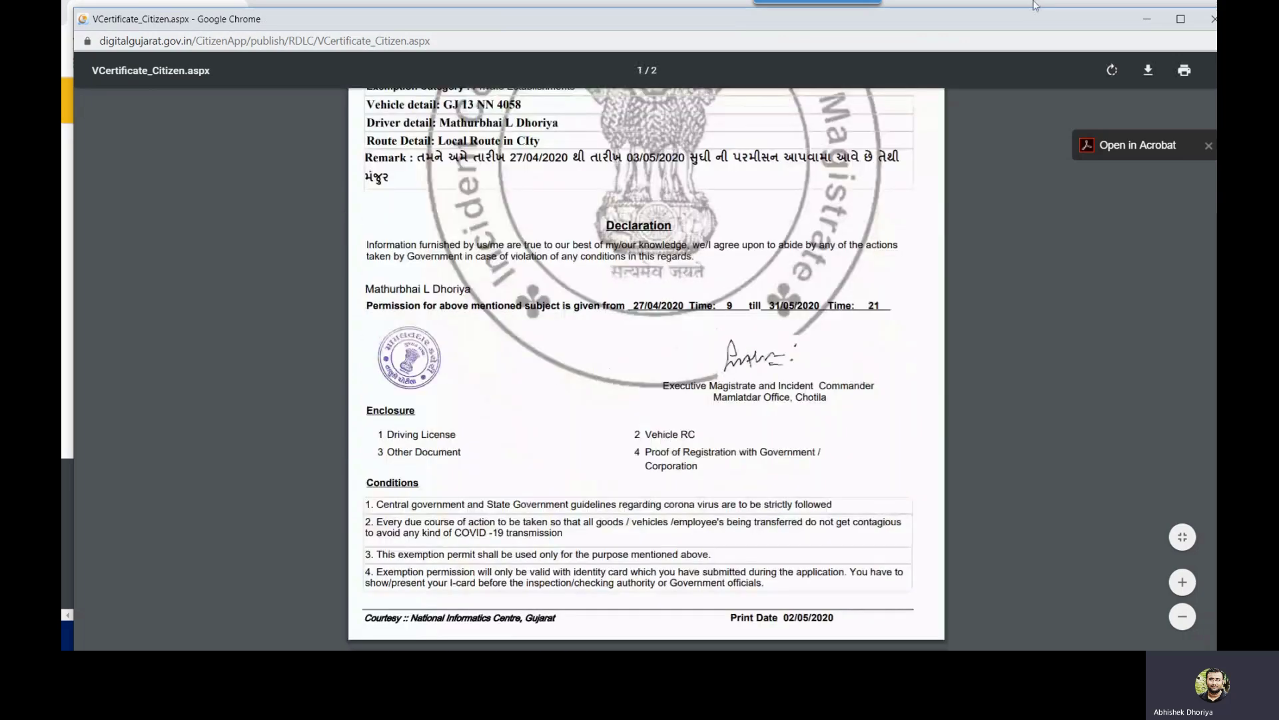
{"action": "left_click", "coordinate": [1213, 19]}
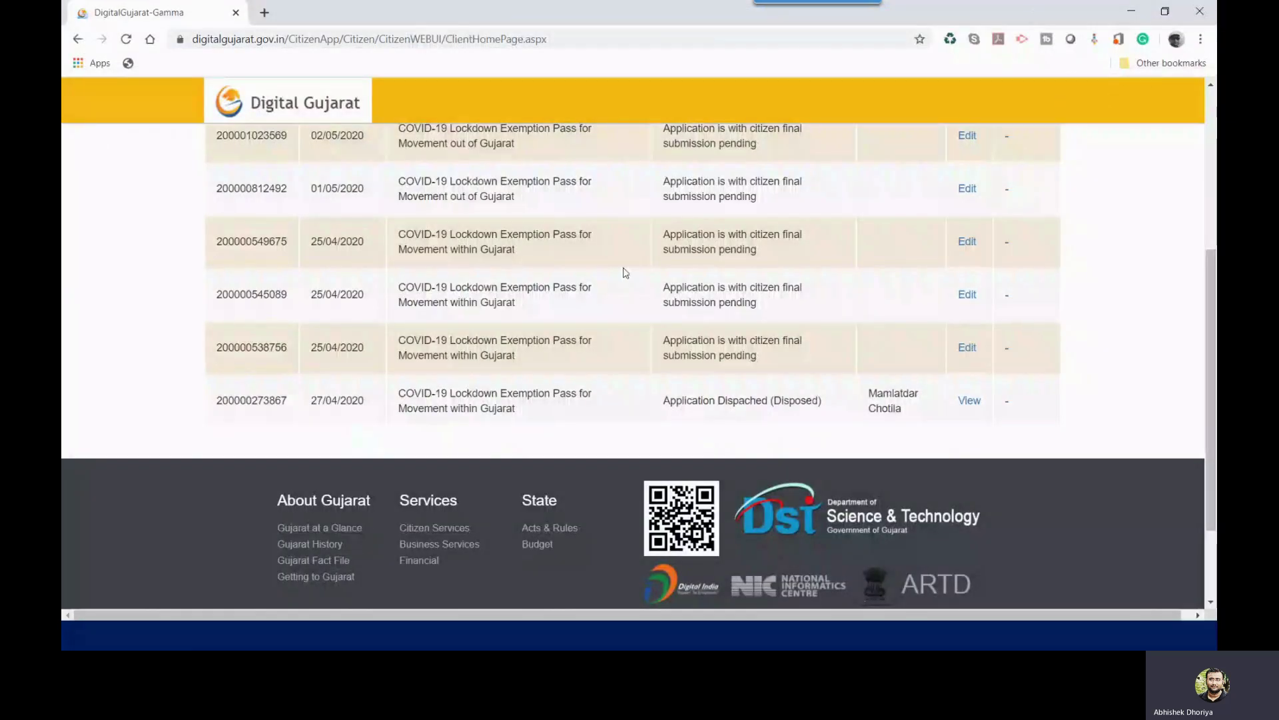
{"action": "scroll", "coordinate": [1059, 106], "scroll_direction": "up", "scroll_amount": 5}
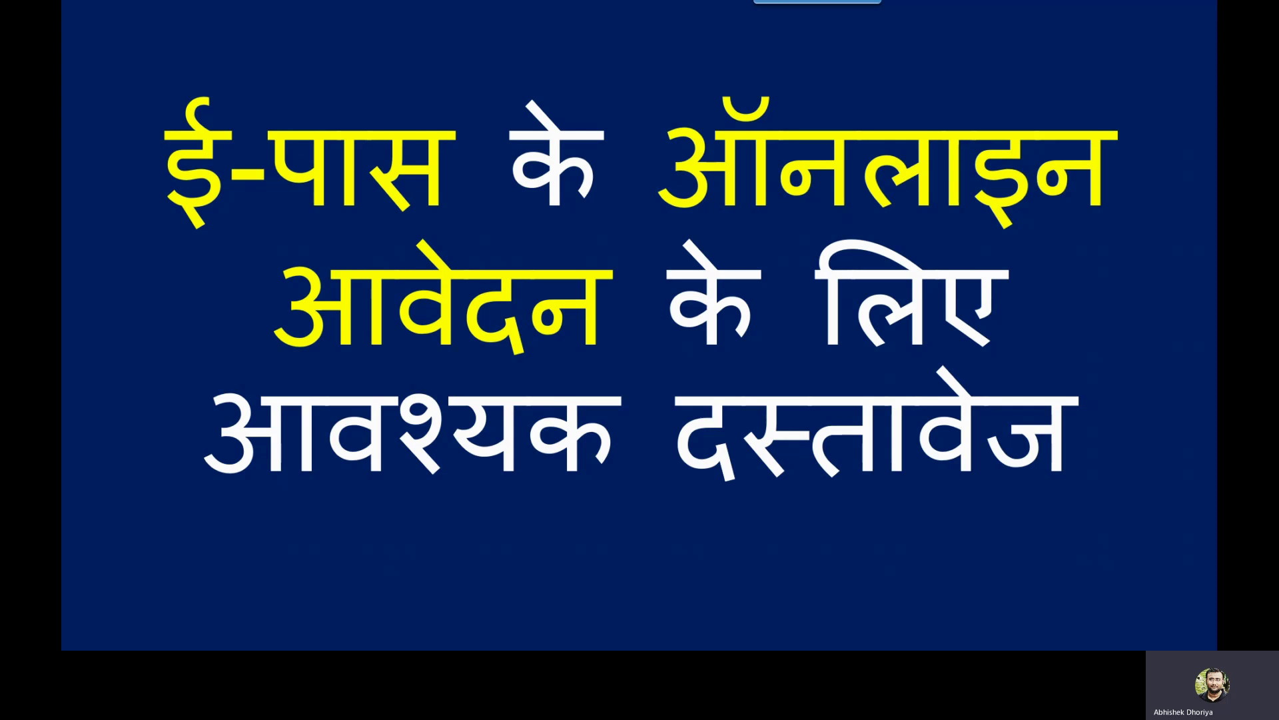
{"action": "key", "text": "Right"}
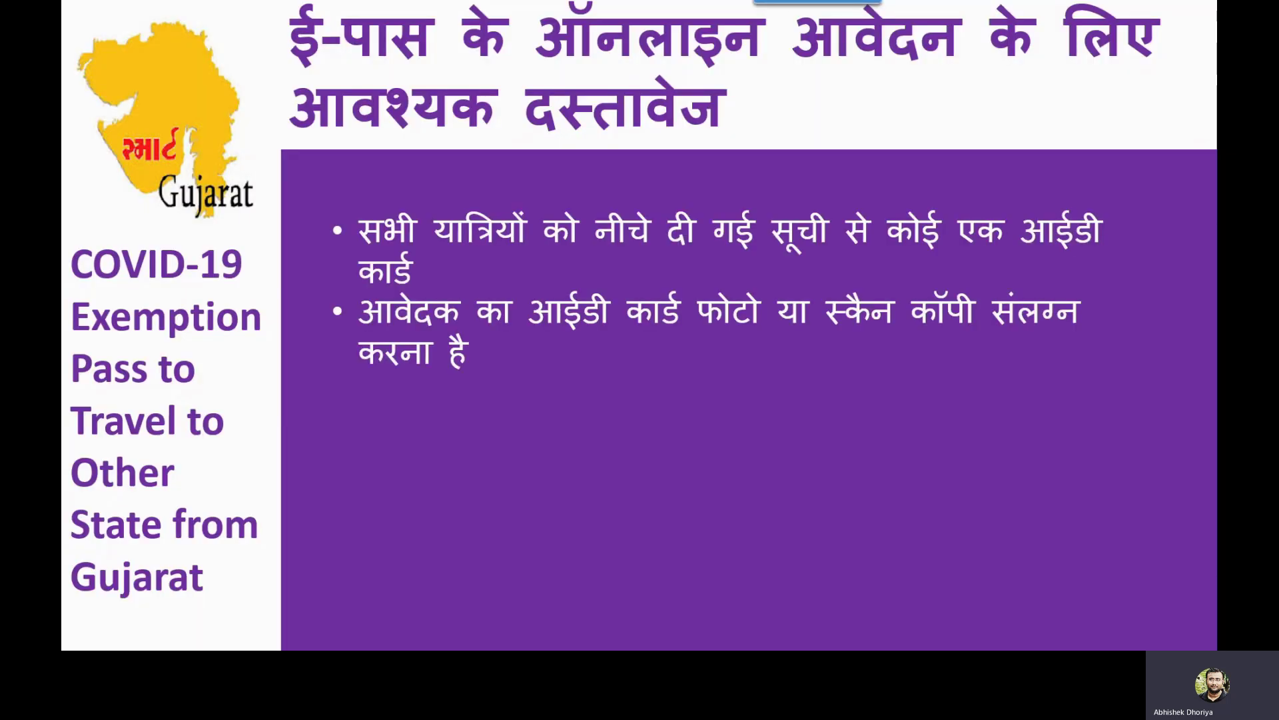